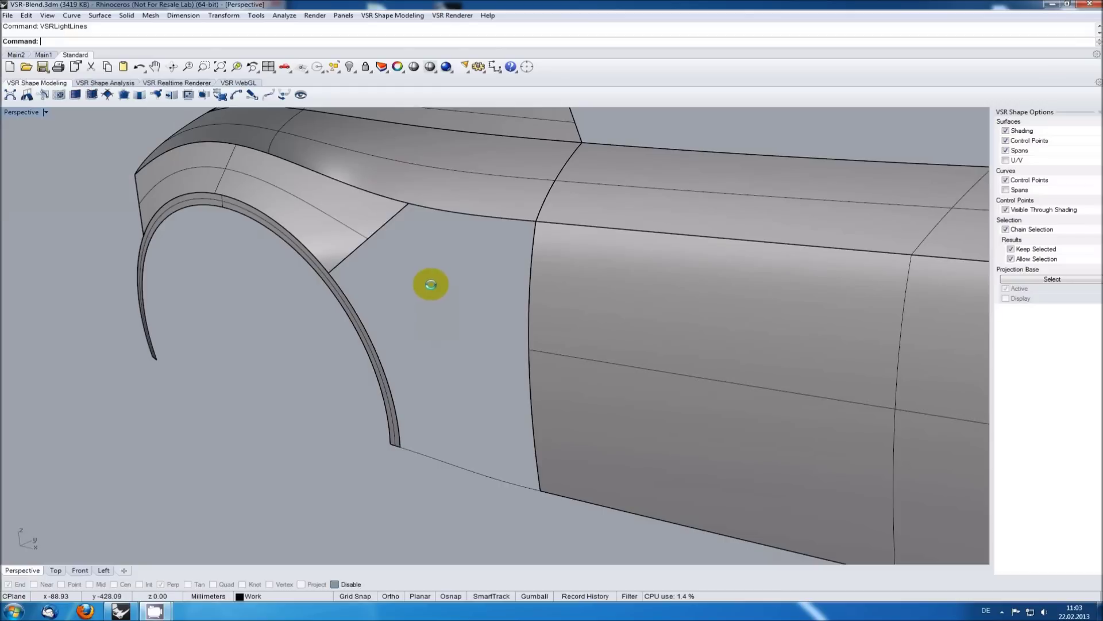
Step: Start a Surface Blend from the fender panel's diagonal edge to the door's front edge
scroll(430, 284, "up", 3)
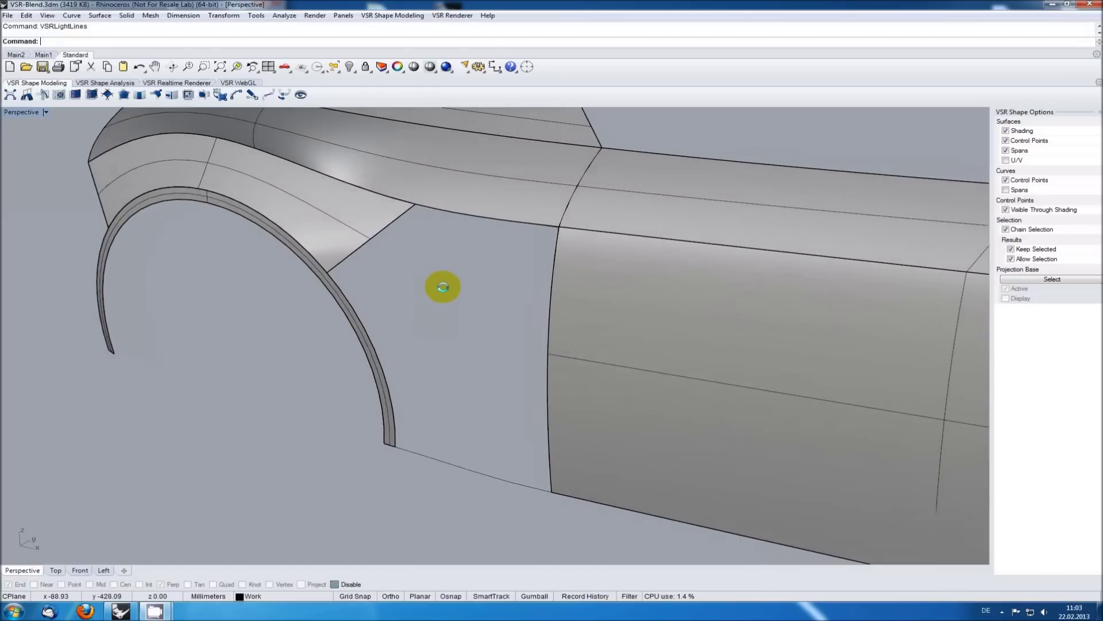
scroll(443, 285, "up", 2)
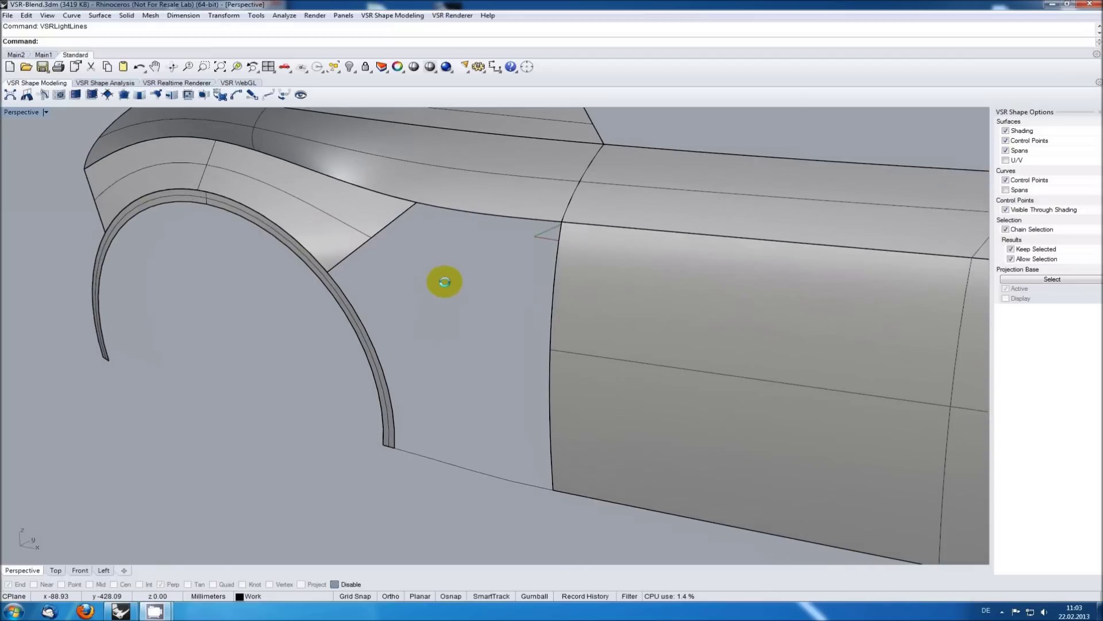
scroll(444, 282, "up", 1)
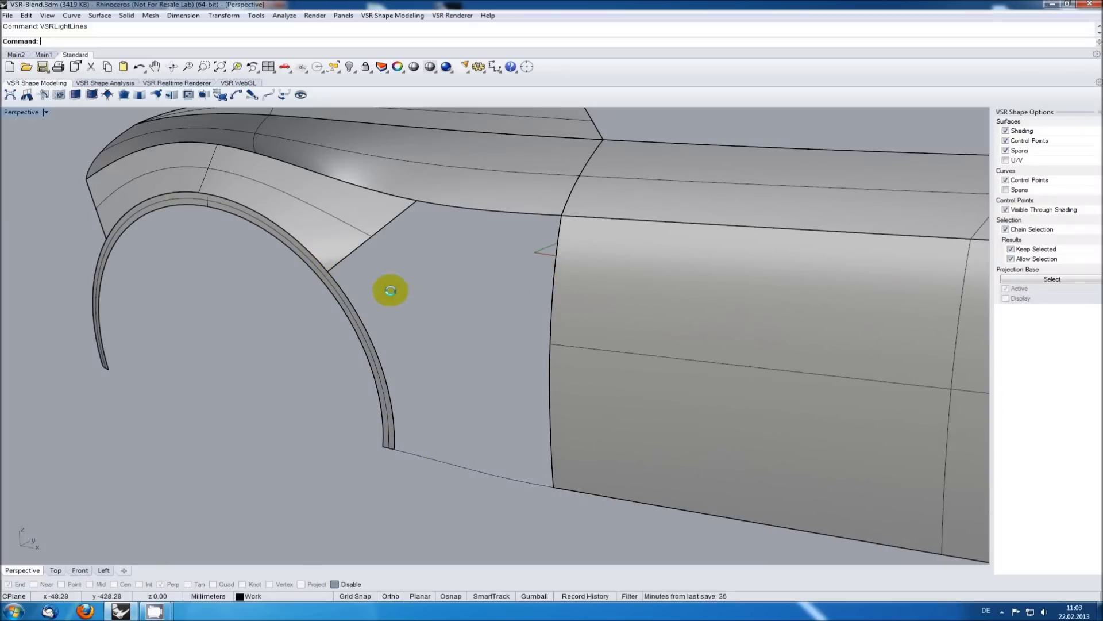
right_click_drag(406, 287, 374, 332)
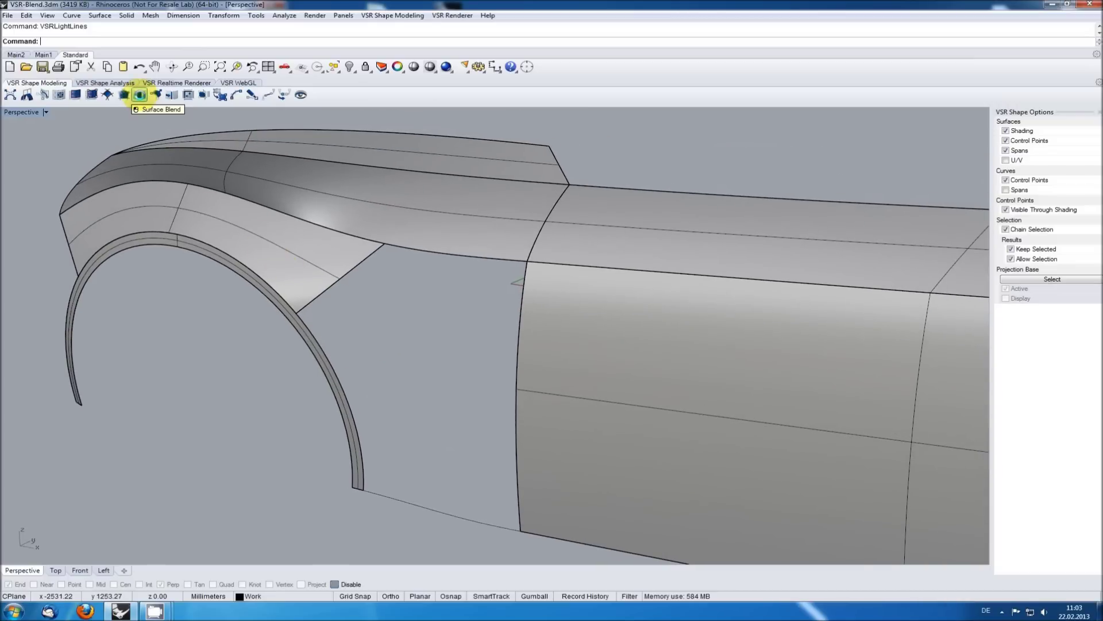
left_click(140, 95)
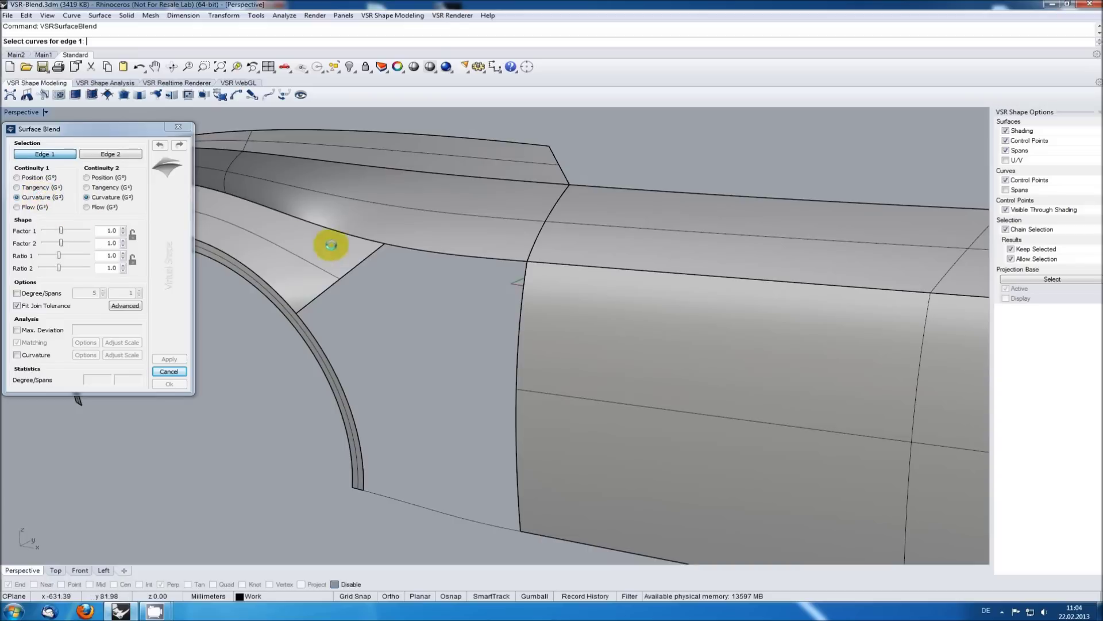
left_click(351, 265)
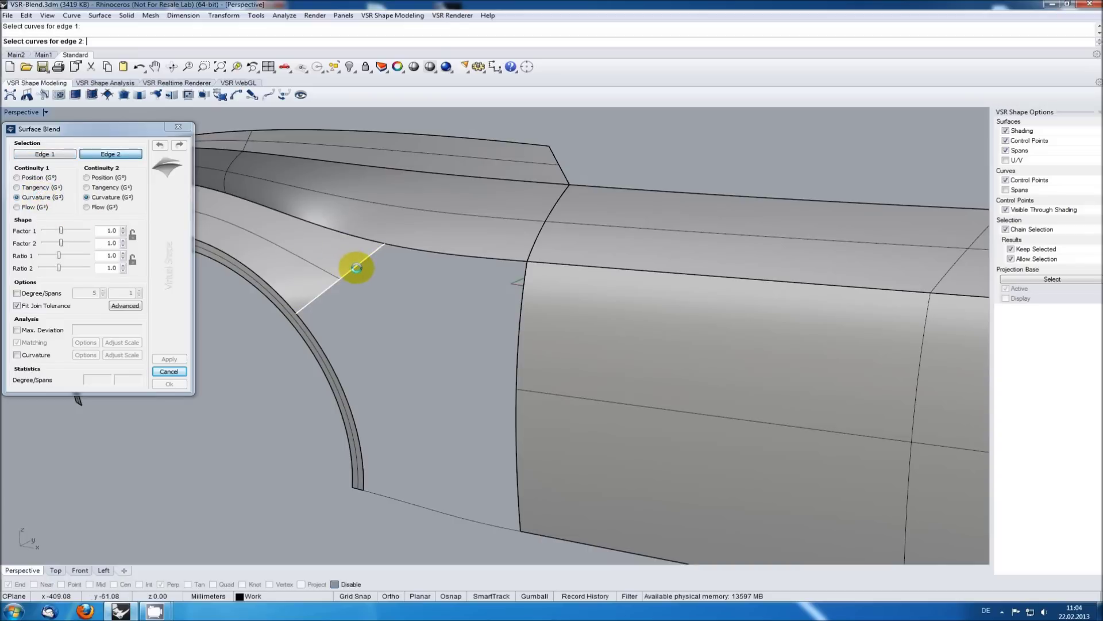
left_click(520, 356)
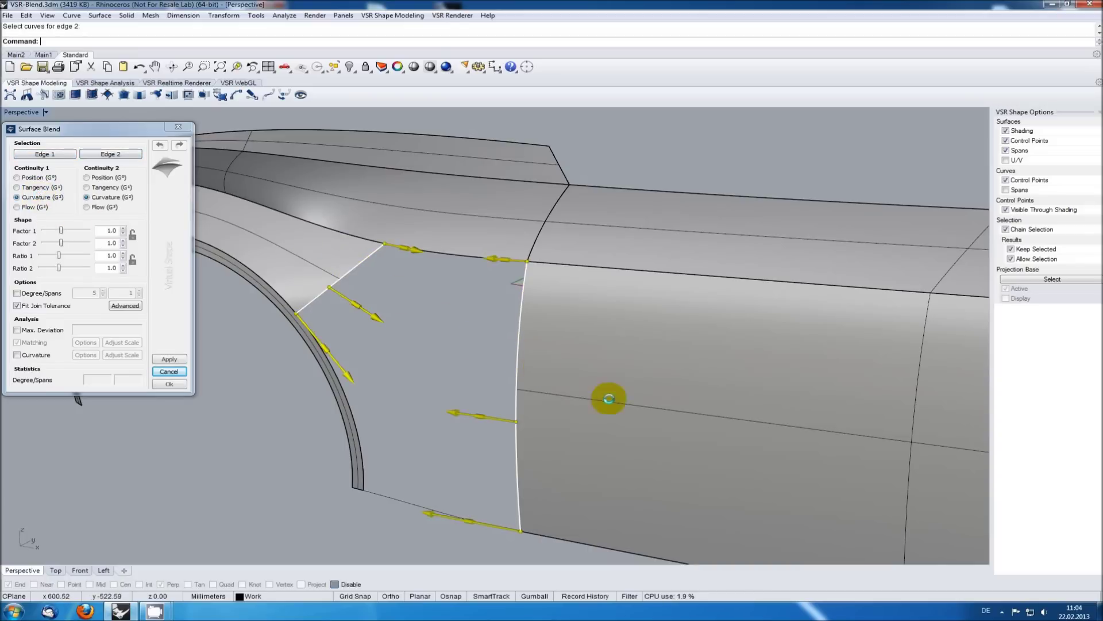
right_click_drag(611, 397, 621, 355, "shift")
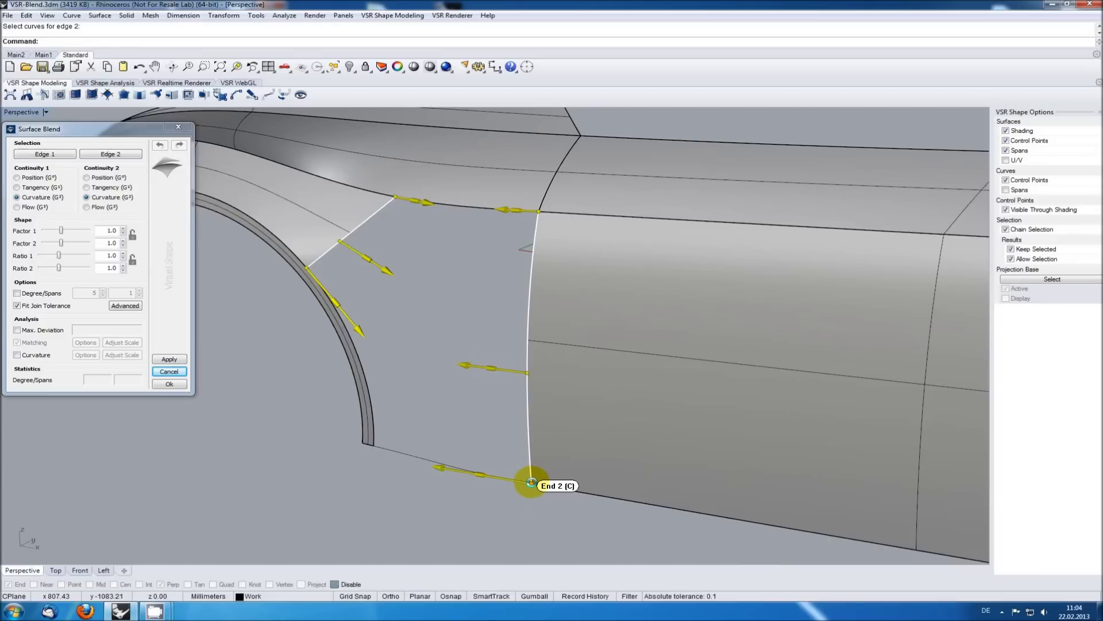
Step: Make the blend's second end a Partial shape
left_click(531, 482)
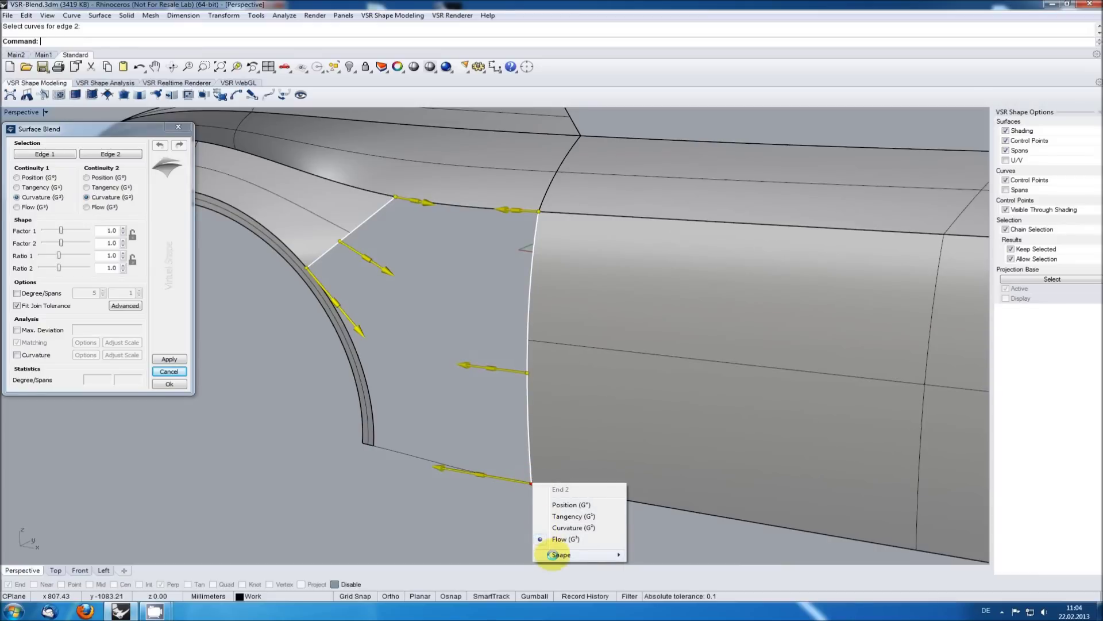
mouse_move(552, 554)
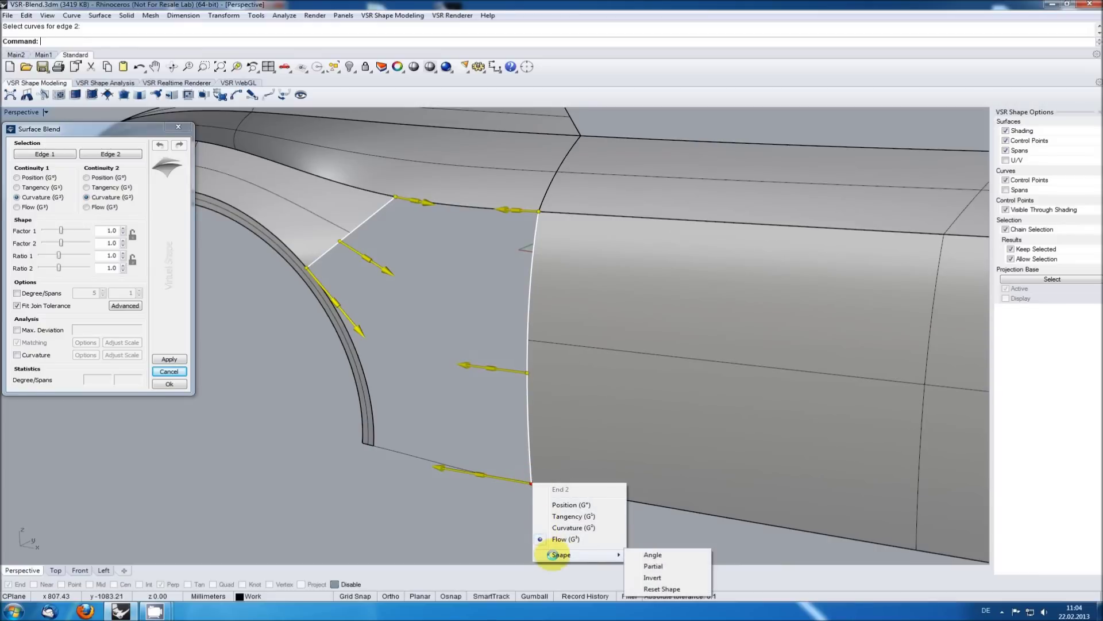
left_click(654, 566)
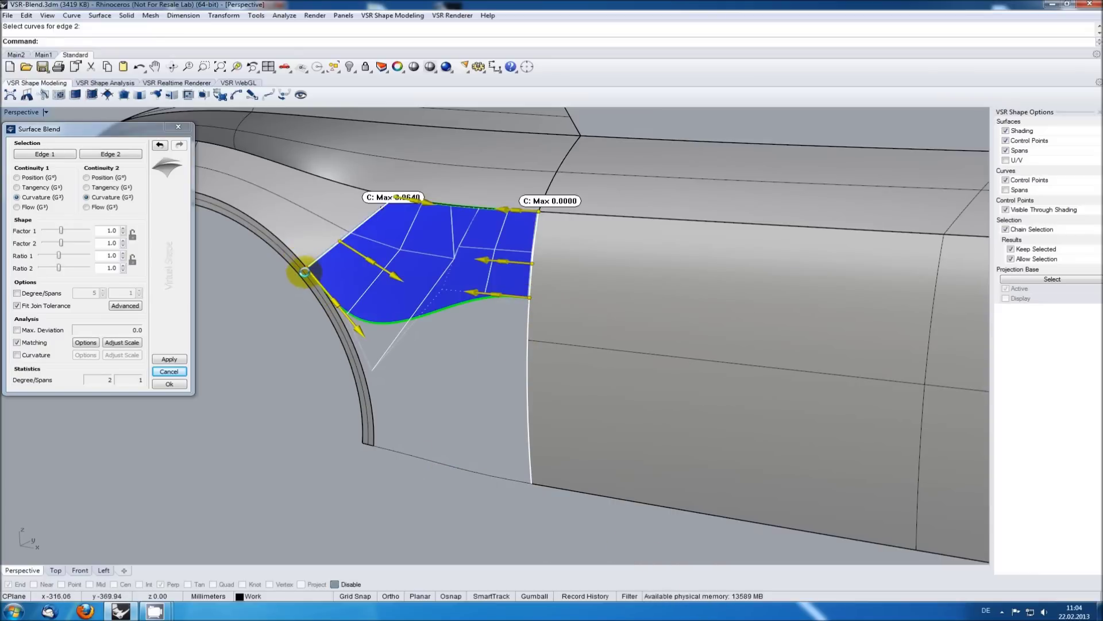
Step: Set the blend's first end to Position (G0) continuity and centre the patch in view
right_click(305, 270)
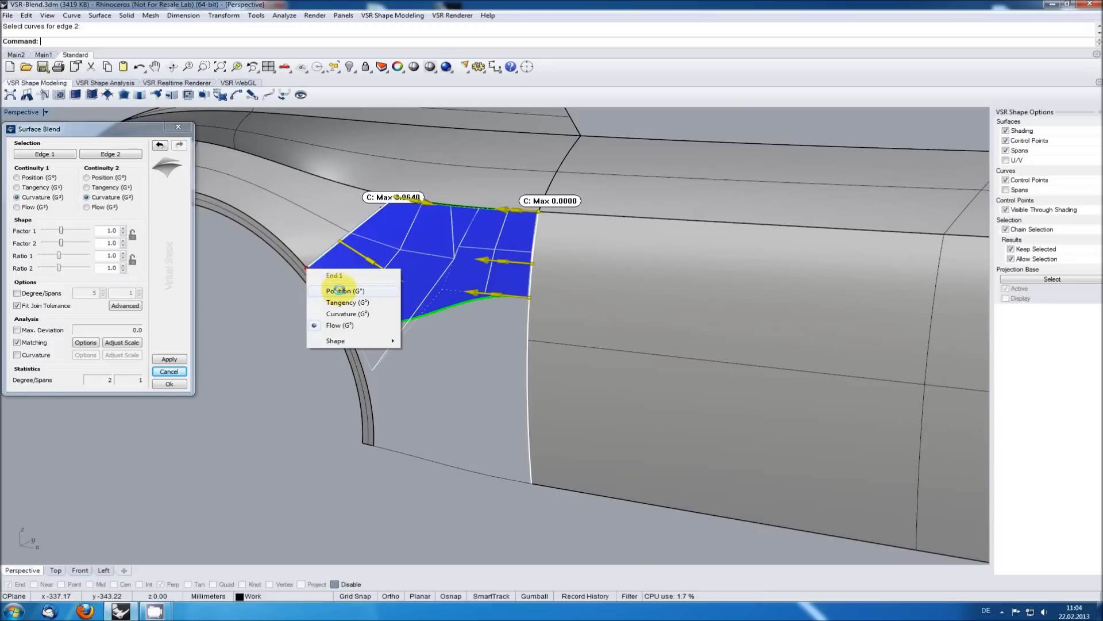
left_click(339, 290)
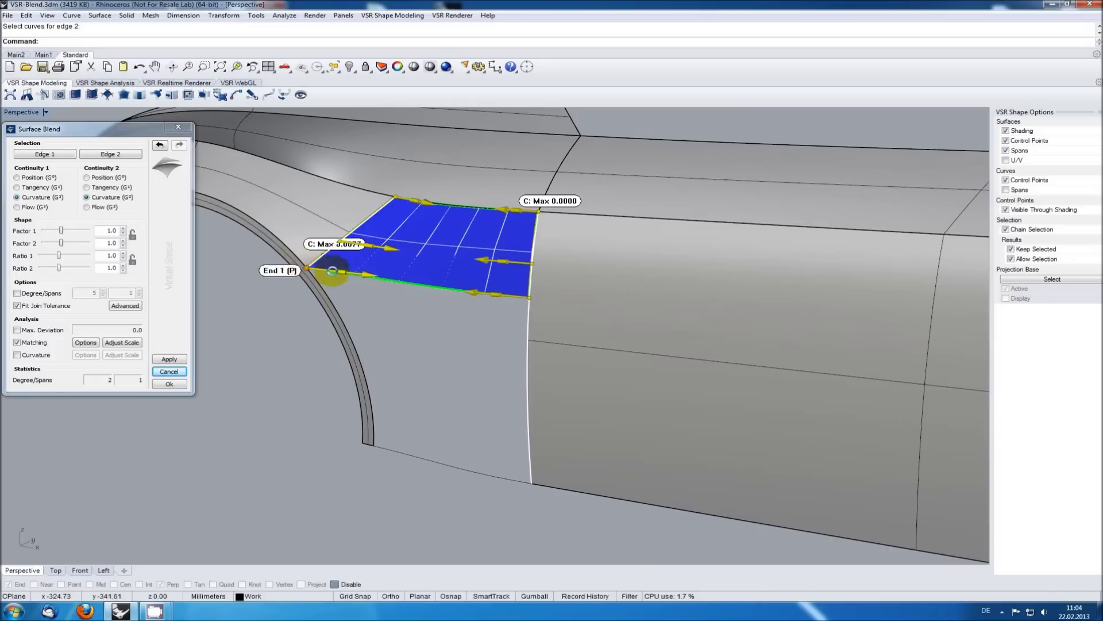
right_click_drag(408, 315, 499, 387, "shift")
scroll(445, 366, "up", 2)
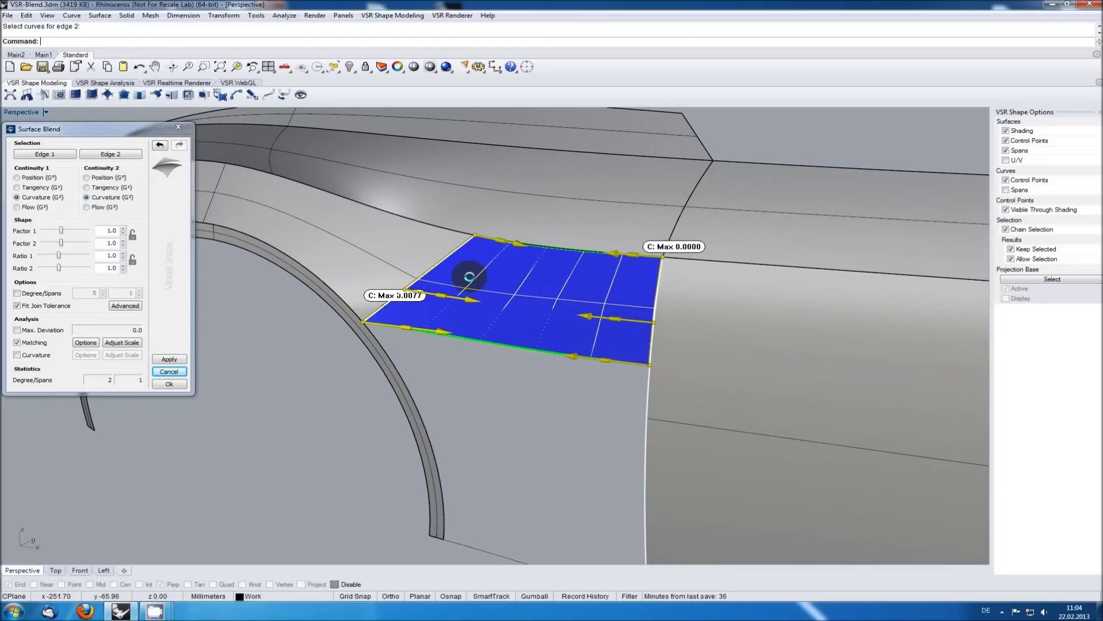
Step: Turn on VSR Light Lines analysis at 28 cycles over the blend patch and body panels
left_click(115, 82)
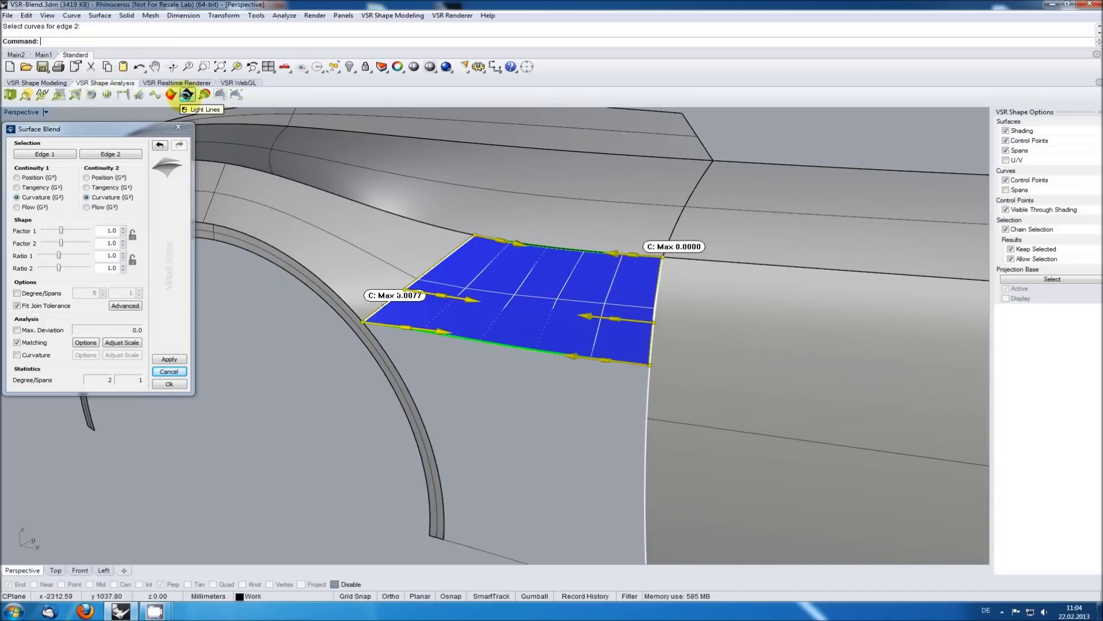
left_click(186, 94)
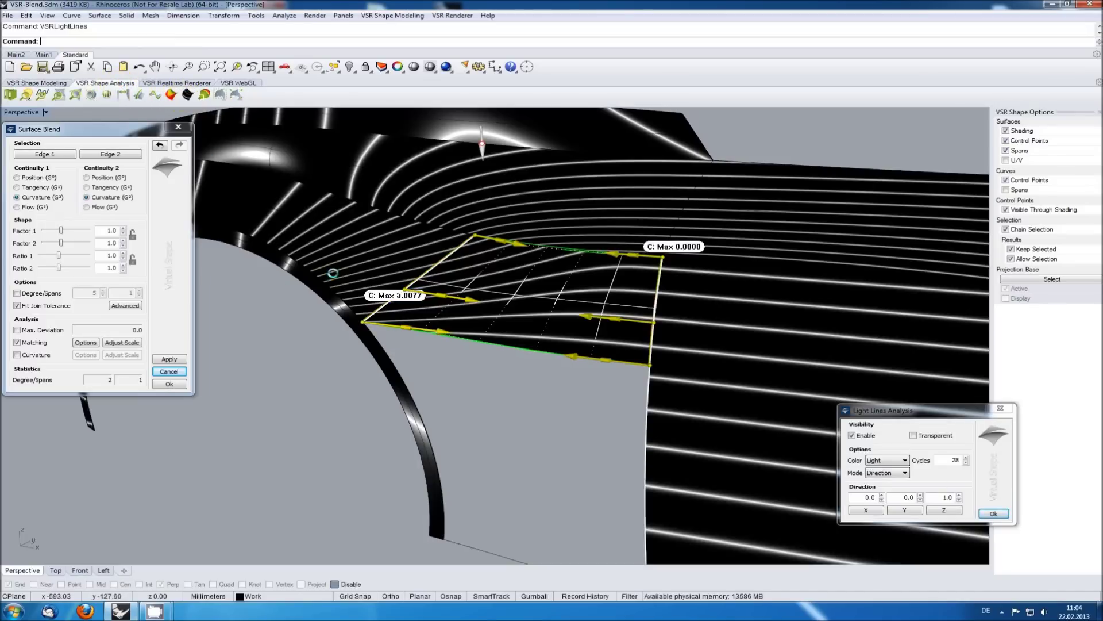
mouse_move(509, 387)
right_mouse_down("shift")
mouse_move(503, 404)
mouse_move(480, 402)
mouse_move(473, 416)
mouse_move(424, 424)
mouse_move(427, 413)
right_mouse_up("shift")
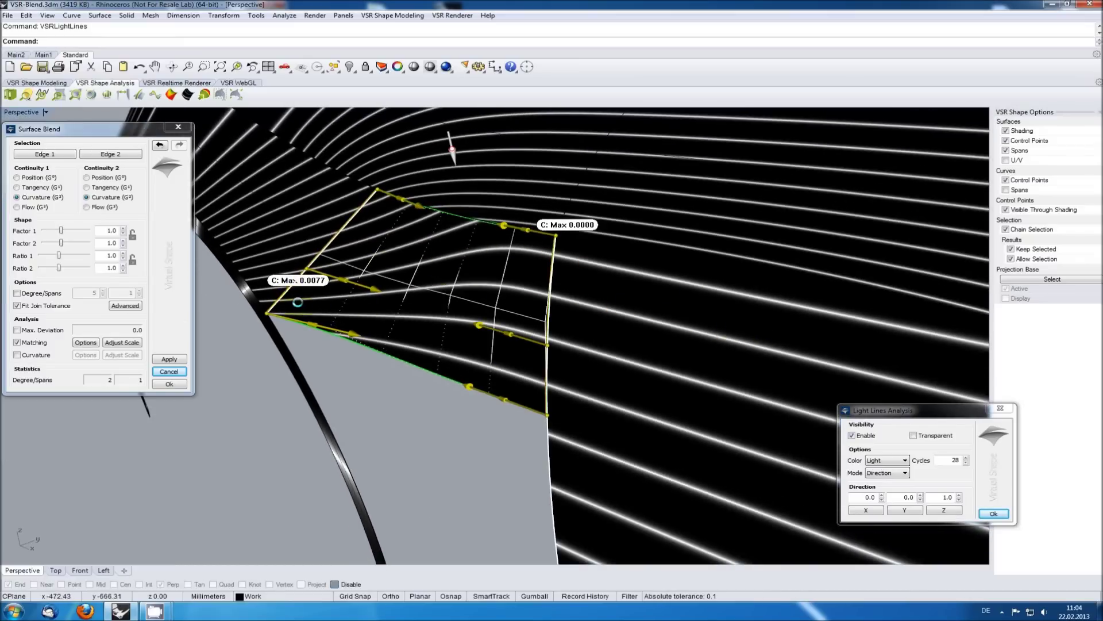
Step: Close Light Lines and toggle Matching off and on to show the edge deviation readouts
left_click(993, 513)
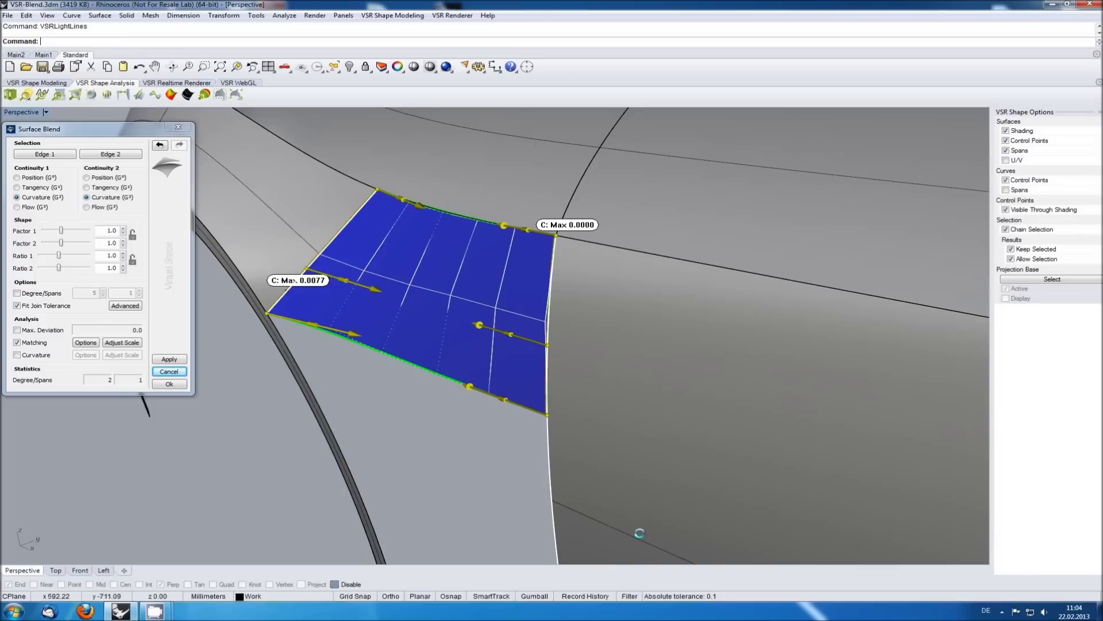
mouse_move(492, 480)
right_mouse_down()
mouse_move(561, 460)
mouse_move(512, 452)
mouse_move(458, 462)
mouse_move(503, 492)
right_mouse_up()
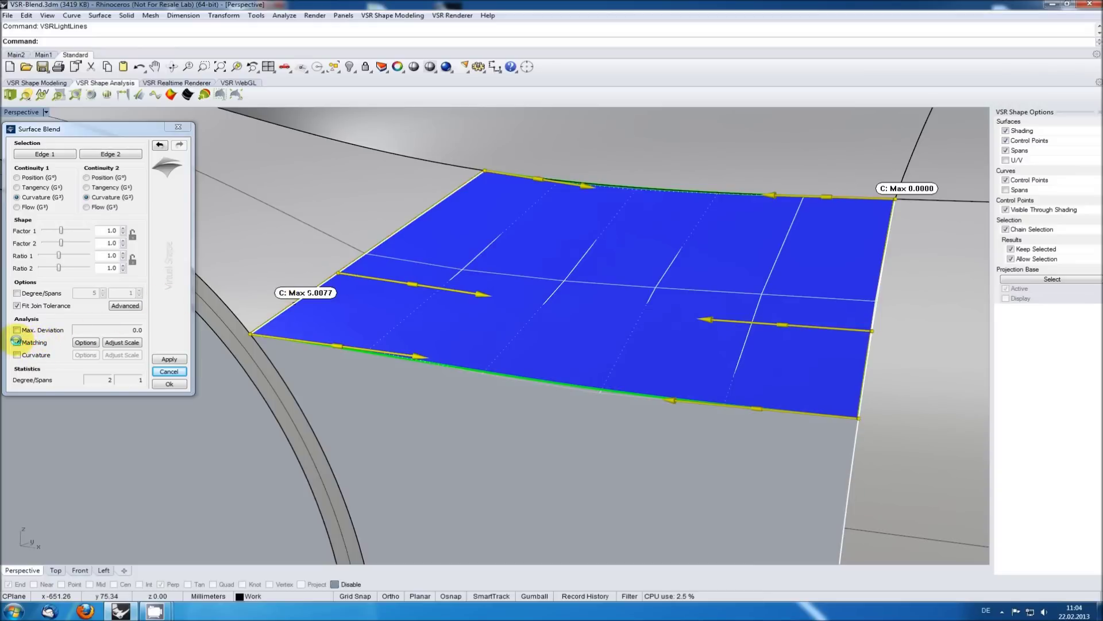
left_click(16, 341)
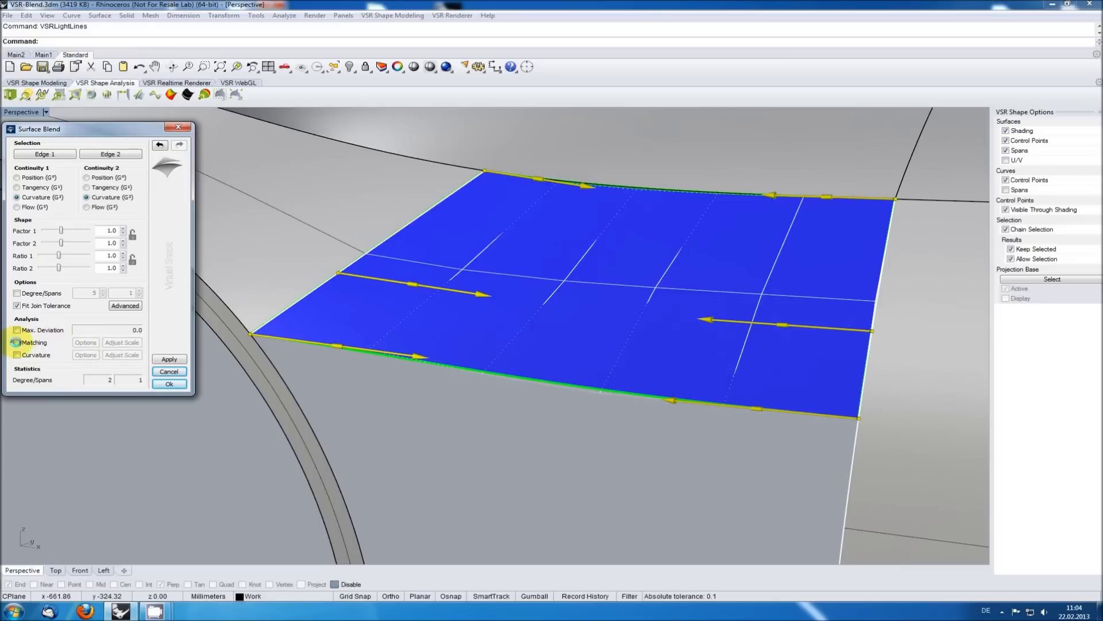
left_click(16, 342)
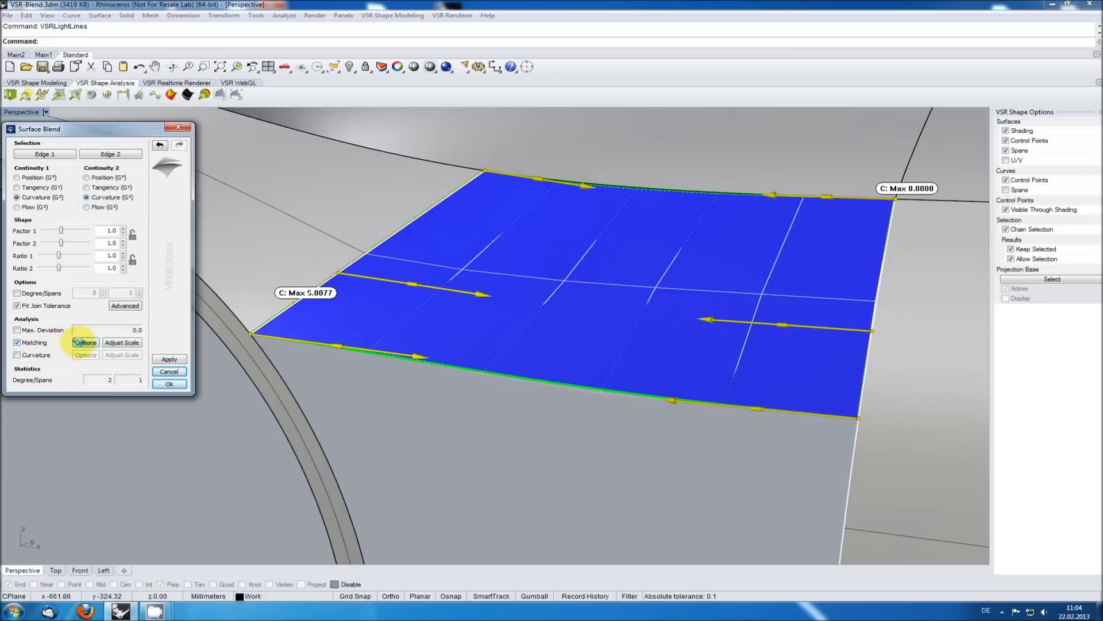
Step: Compare Edge 1 matching by position, tangency and curvature, ending on curvature
left_click(85, 342)
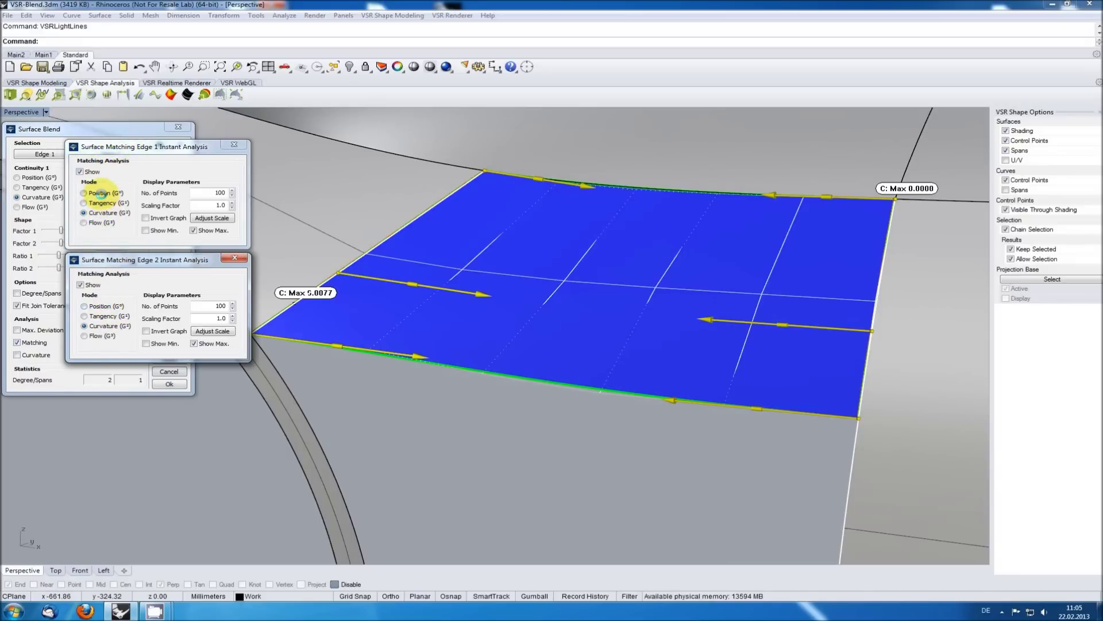
left_click(101, 194)
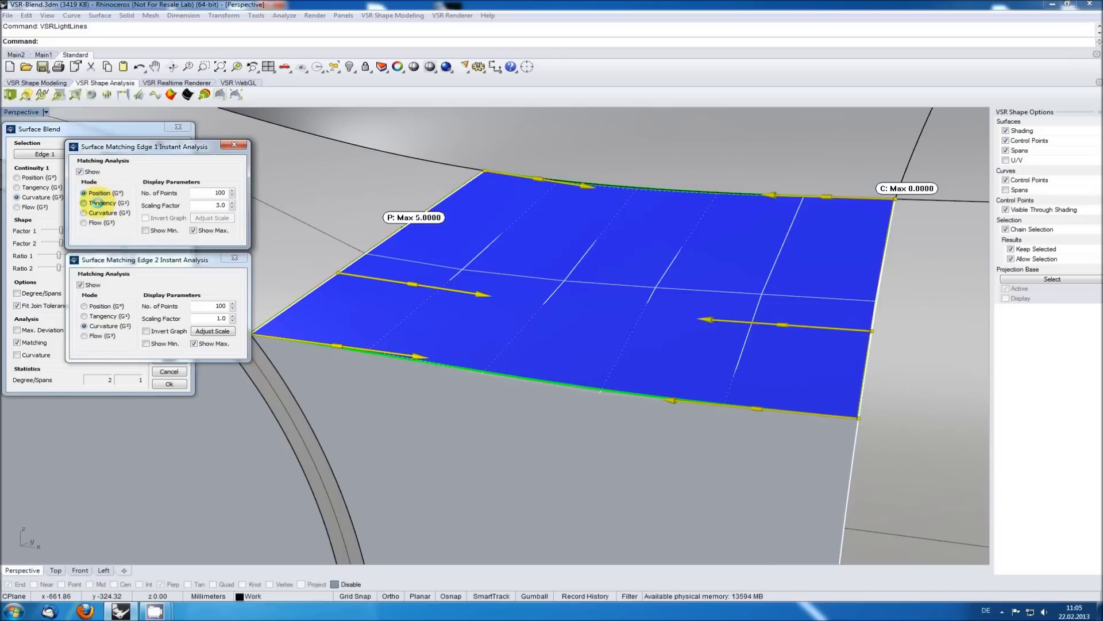
left_click(97, 204)
left_click(91, 212)
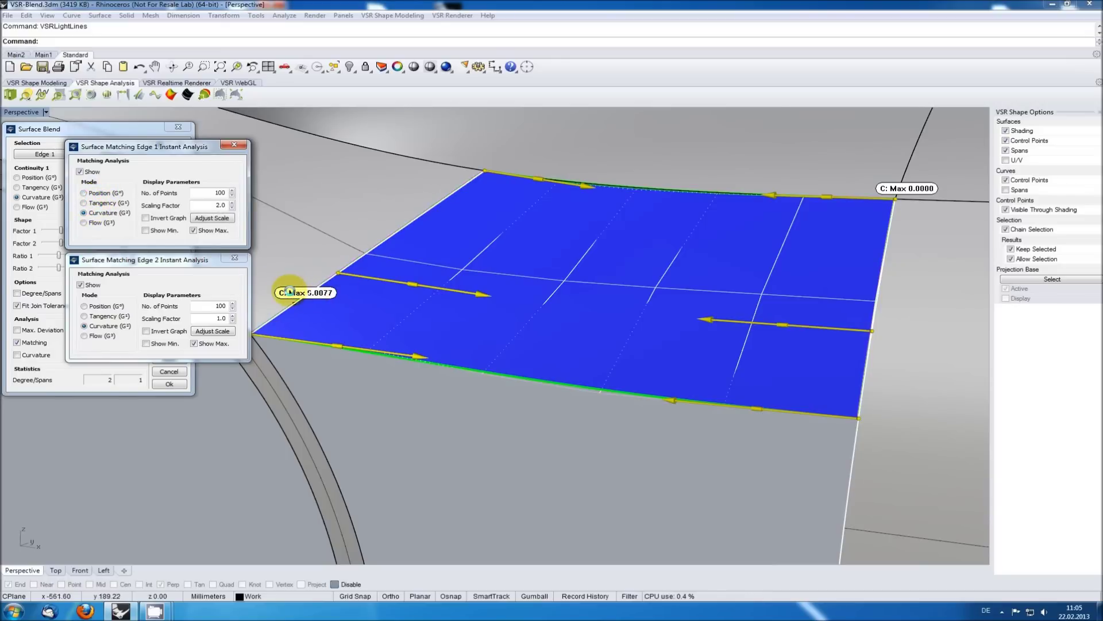
Step: Compare Edge 2 position, tangency and curvature, ending on tangency with T: Max 0.0007
left_click(102, 305)
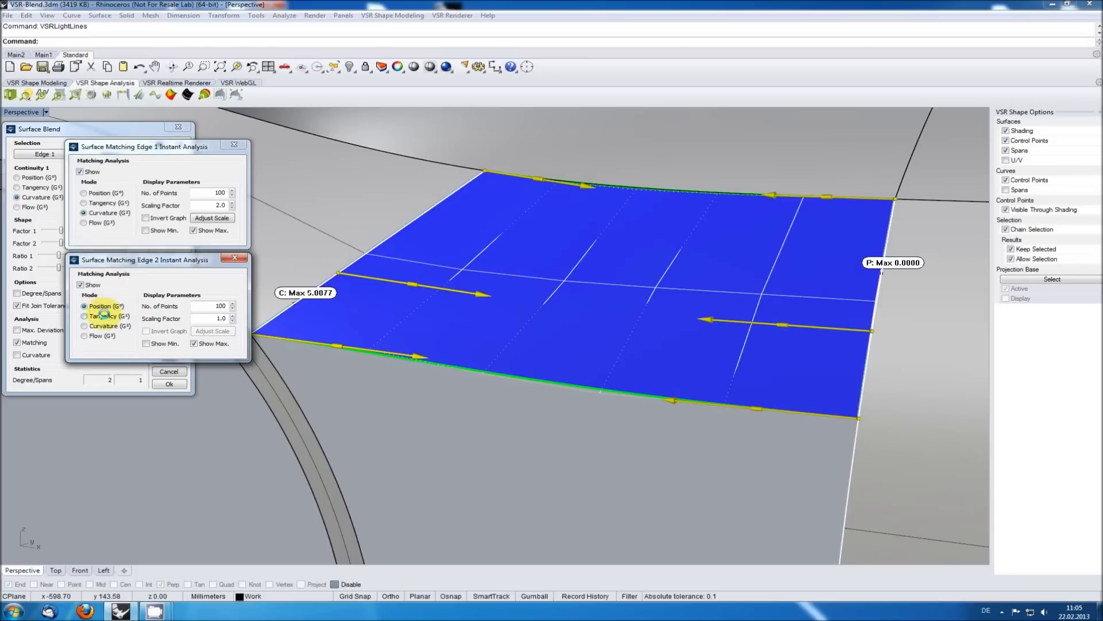
left_click(104, 316)
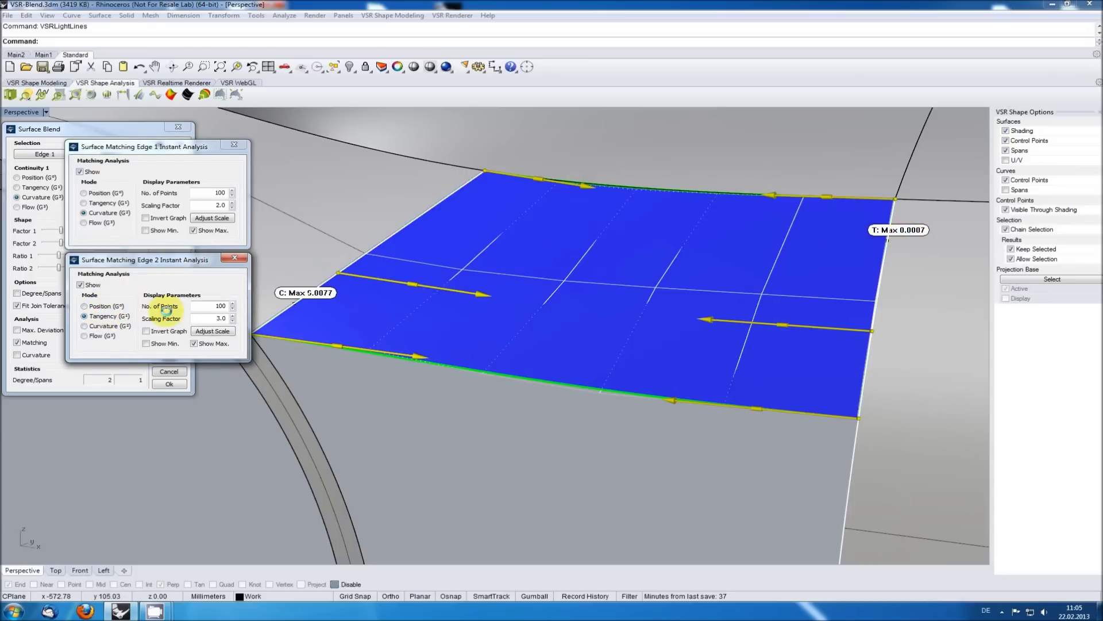
left_click(103, 326)
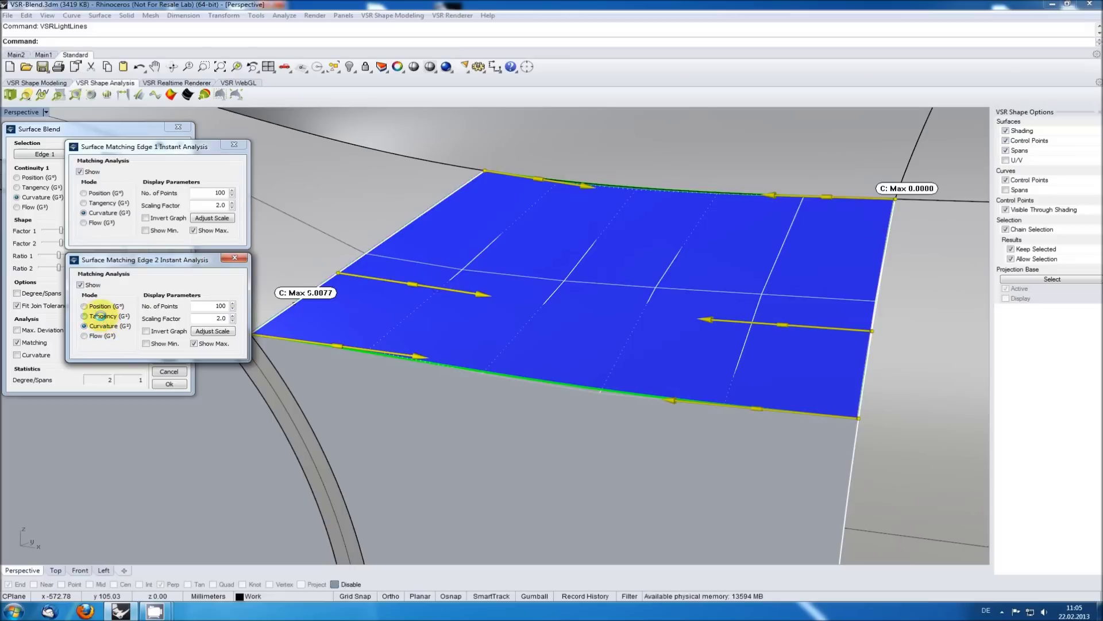
left_click(100, 315)
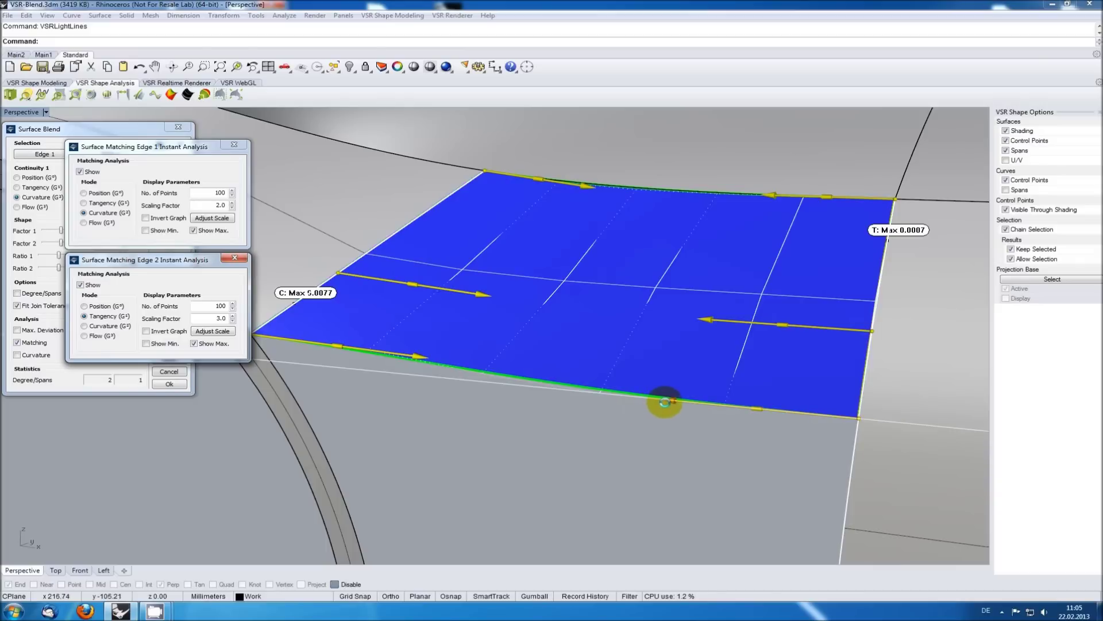
Step: Drag the lower-edge blend handle until Edge 1 curvature deviation drops from 5.0077 to 0.00004
left_click(666, 402)
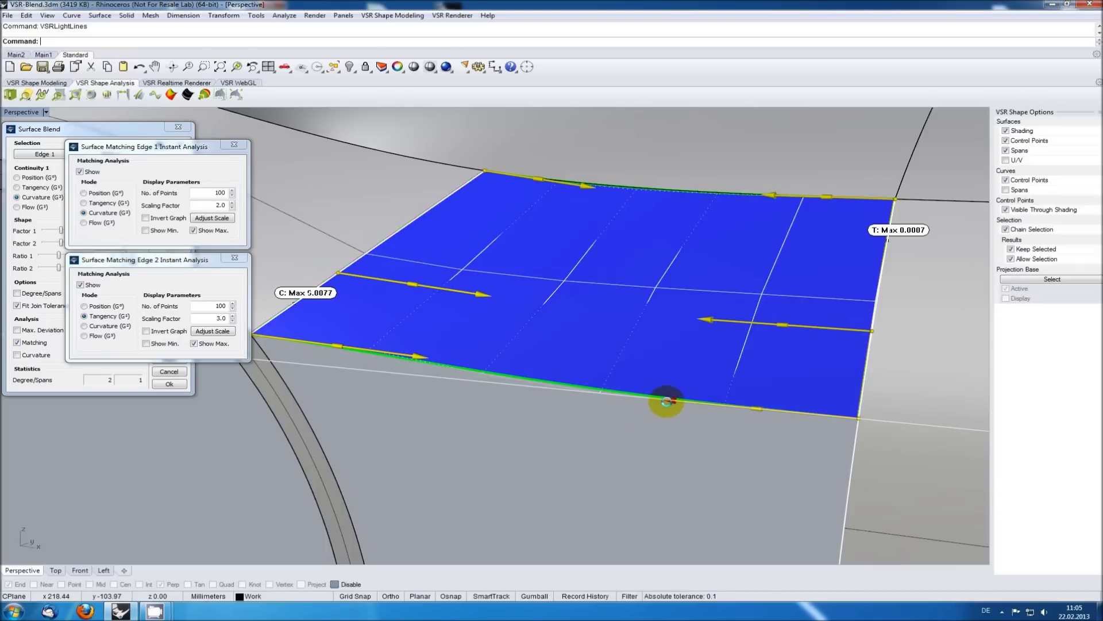
left_click_drag(667, 401, 669, 402)
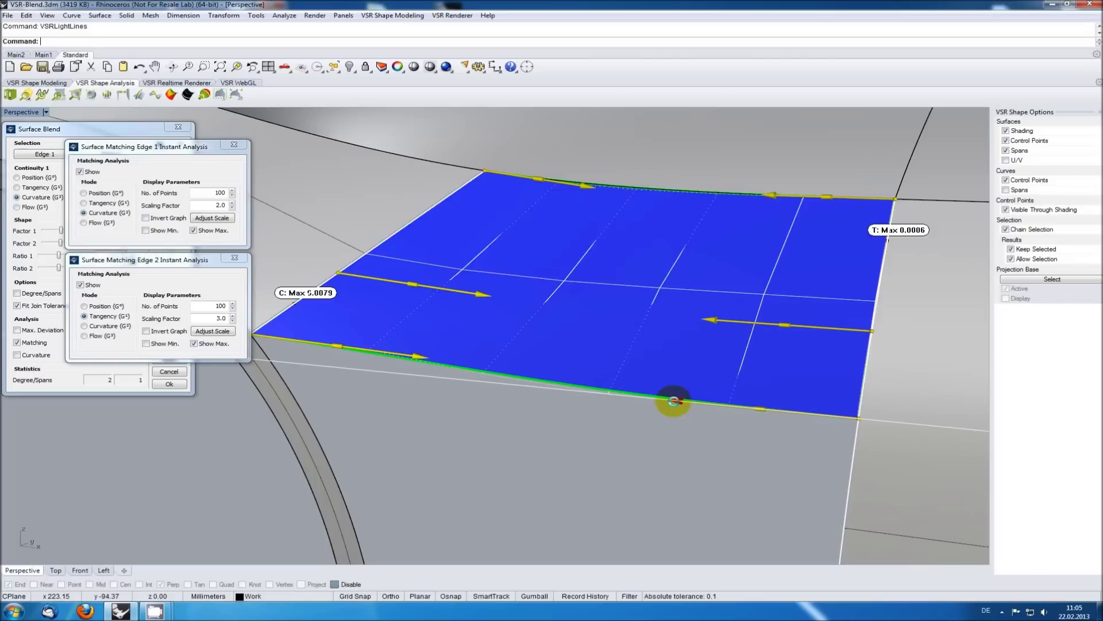
left_click_drag(675, 400, 678, 400)
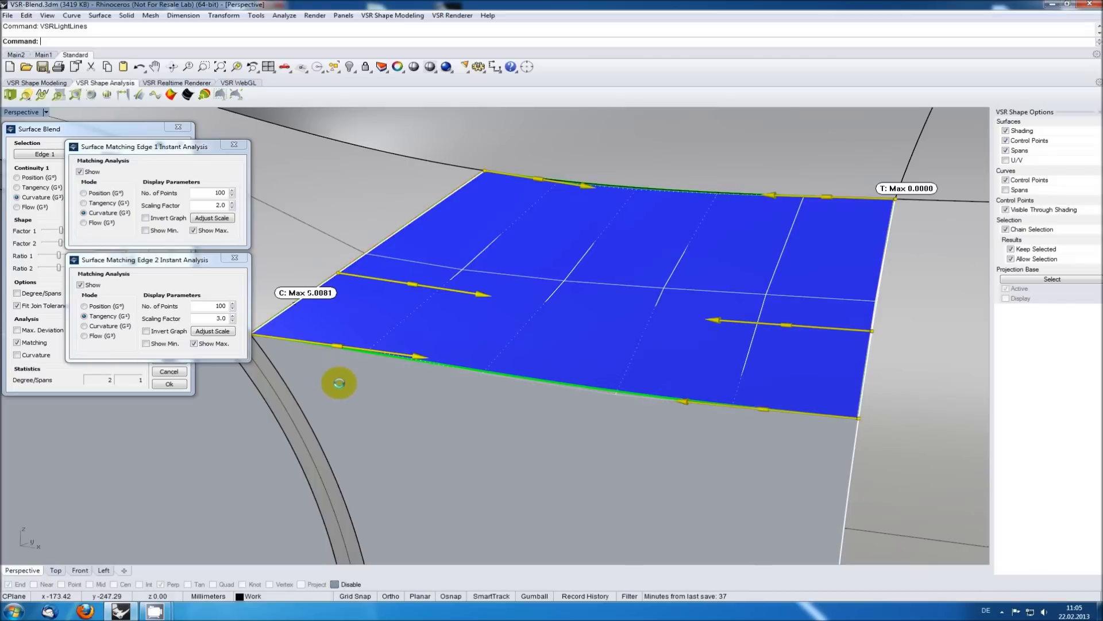
scroll(337, 377, "up", 4)
scroll(471, 440, "up", 3)
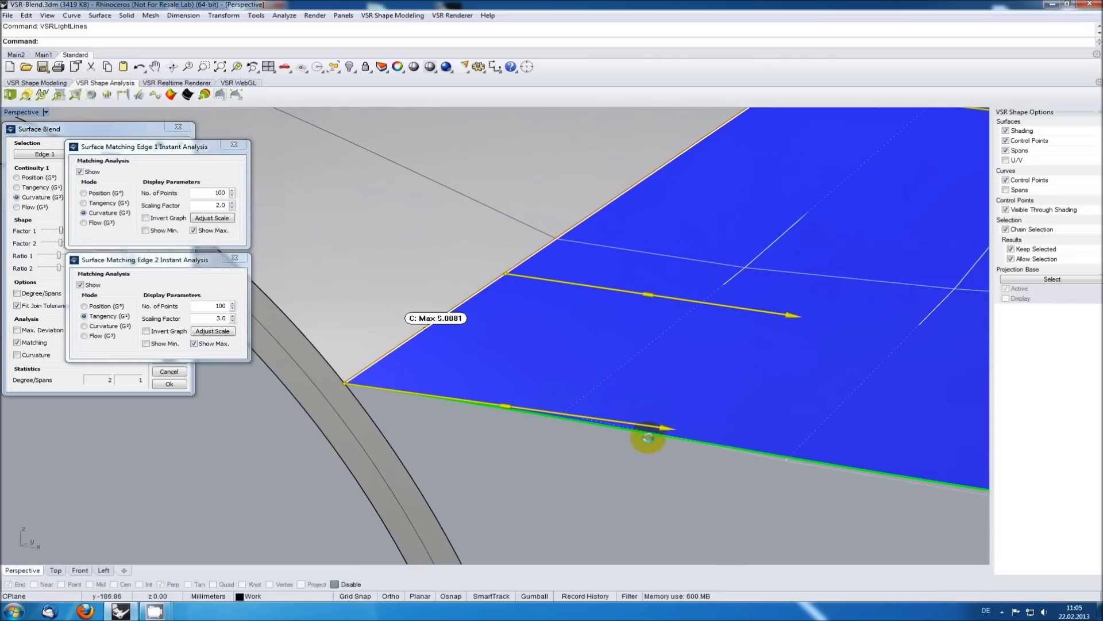
left_click_drag(623, 422, 517, 408)
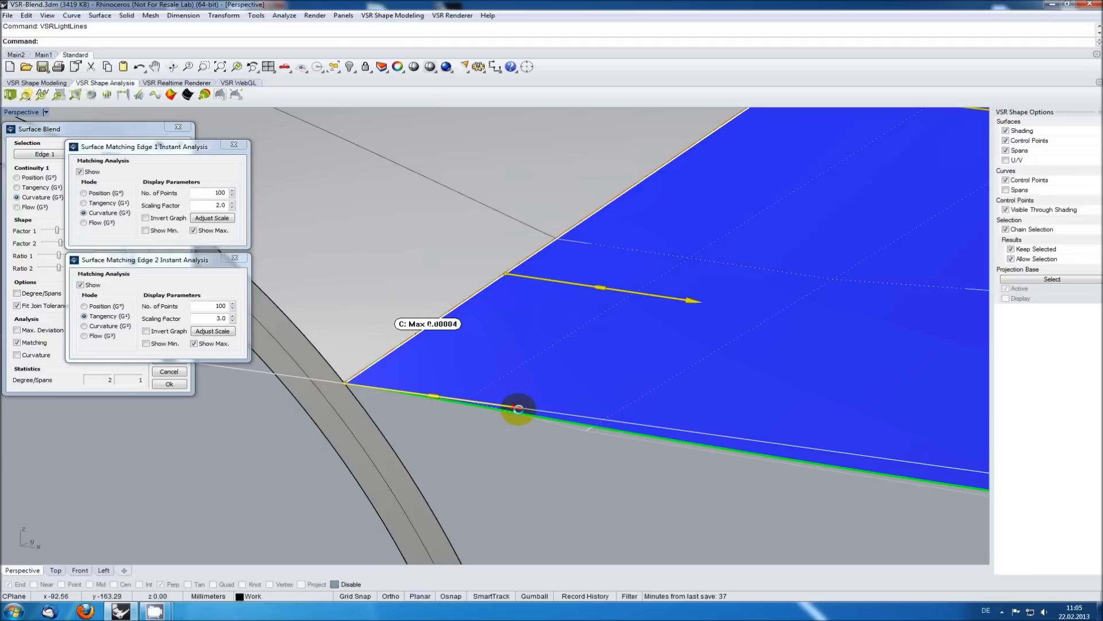
scroll(515, 451, "down", 5)
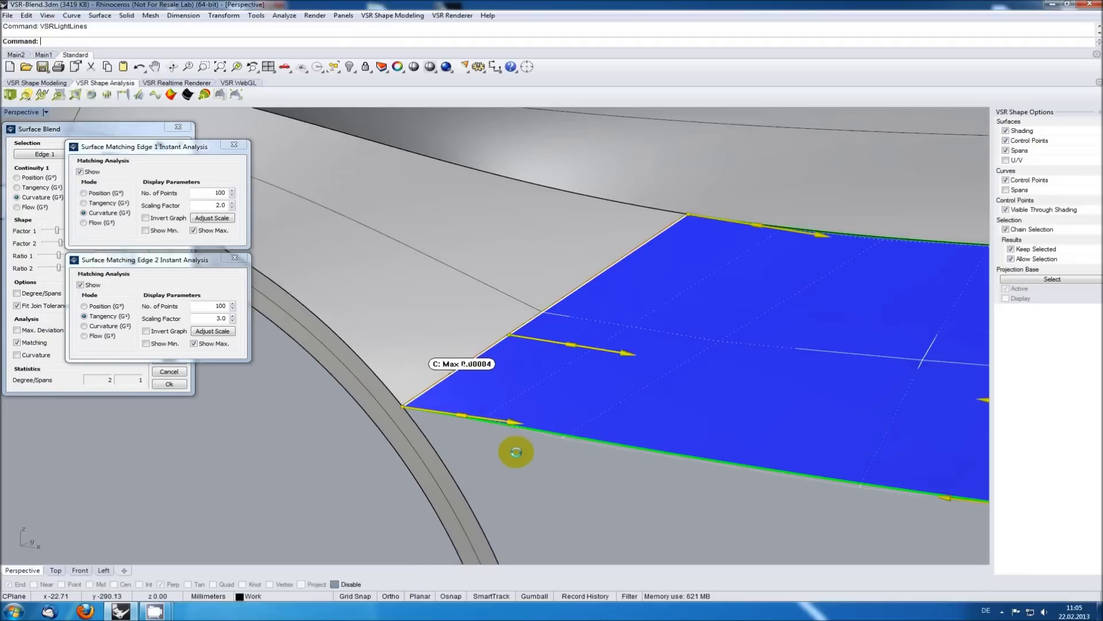
scroll(598, 512, "down", 4)
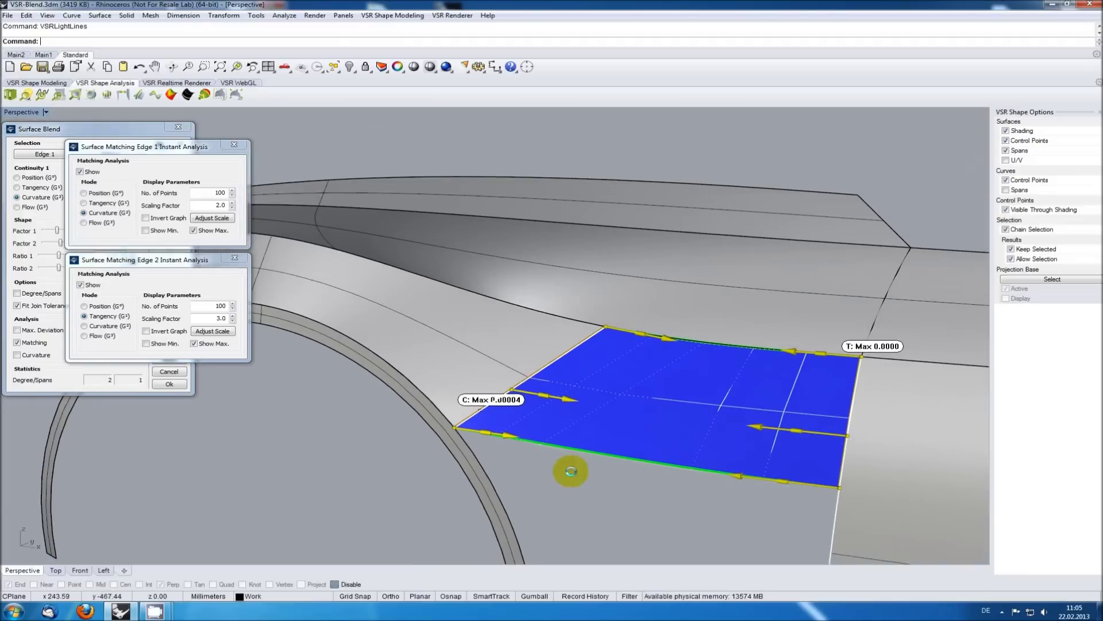
scroll(512, 445, "up", 2)
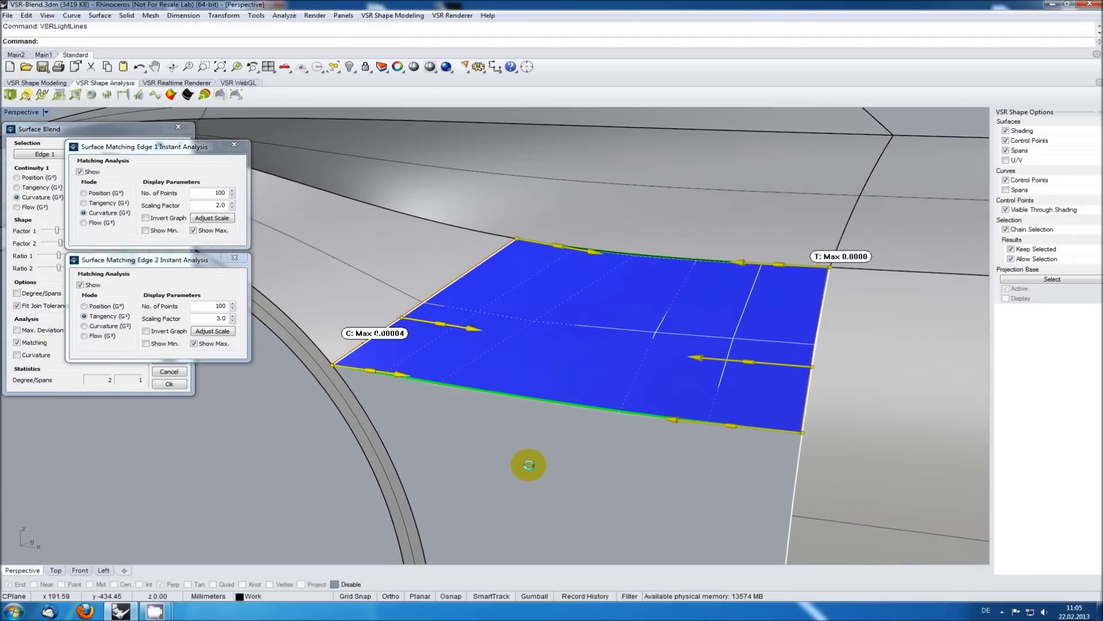
Step: Recheck both edges' position, tangency and curvature matching, leaving both on curvature
left_click(84, 193)
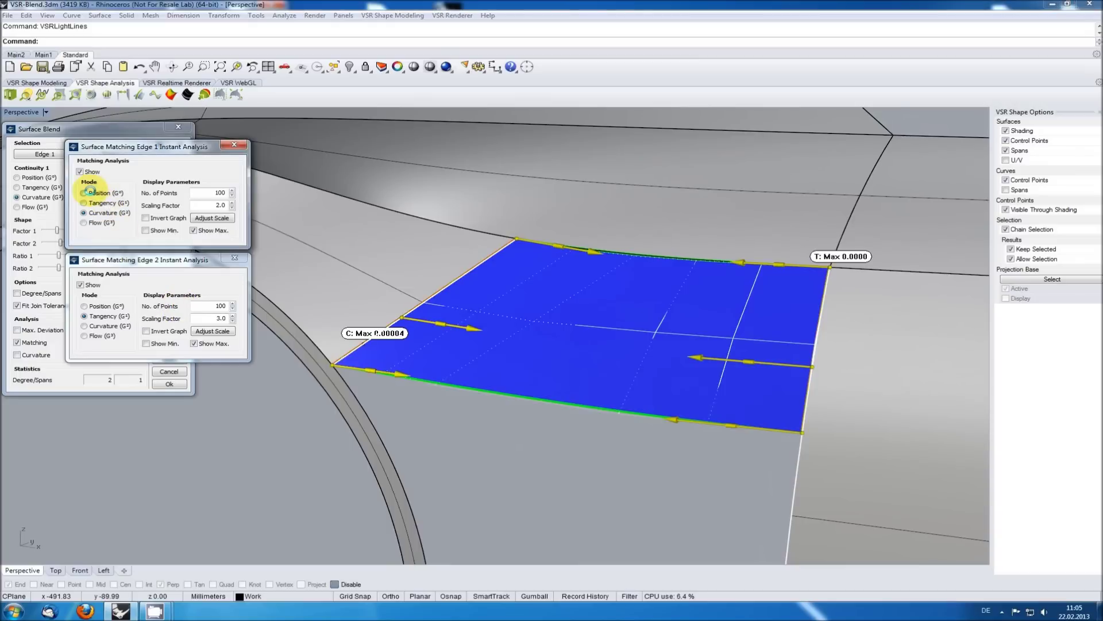
left_click(92, 204)
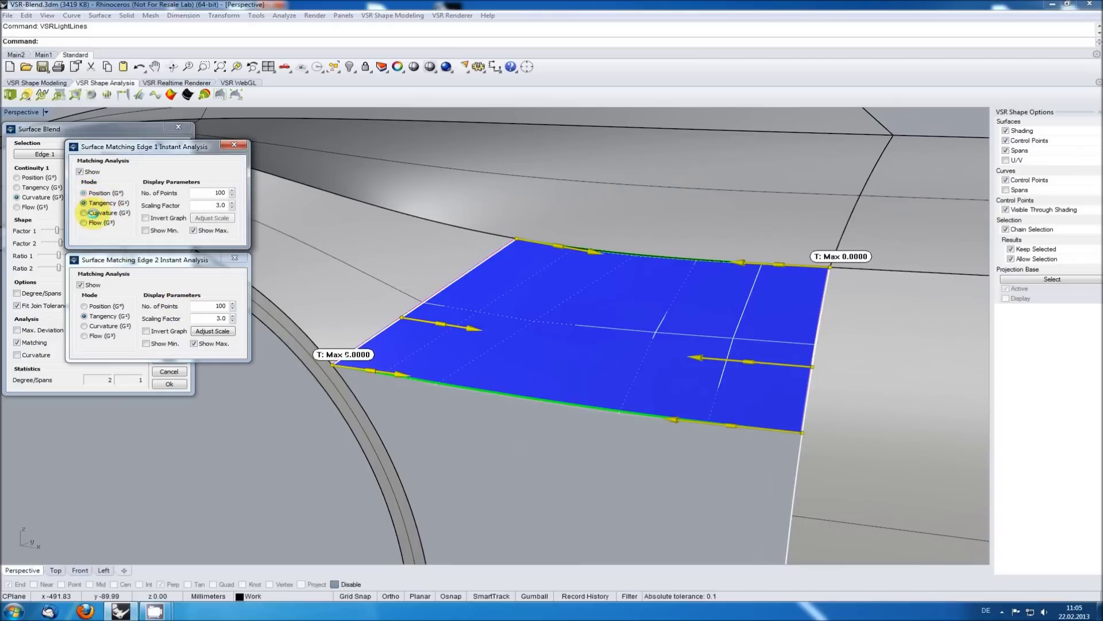
left_click(92, 213)
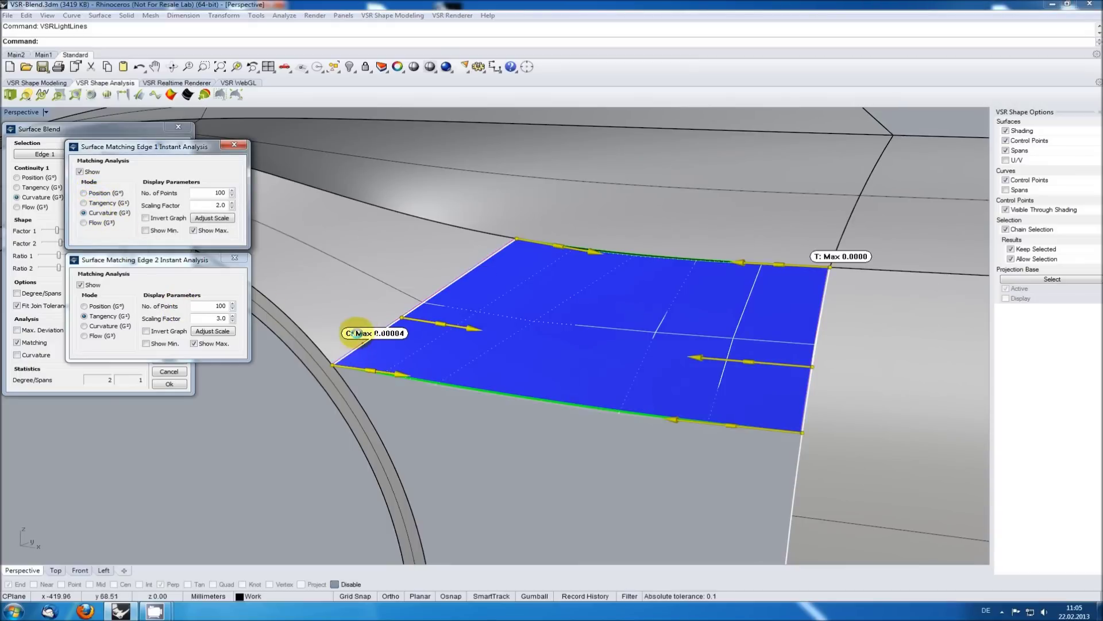
left_click(89, 307)
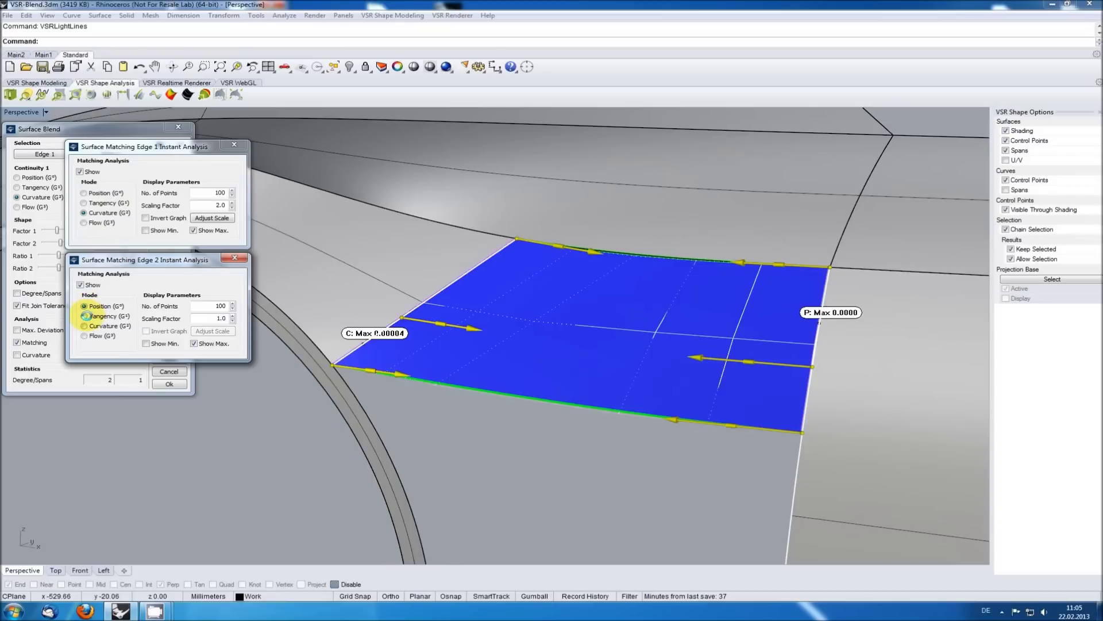
left_click(86, 316)
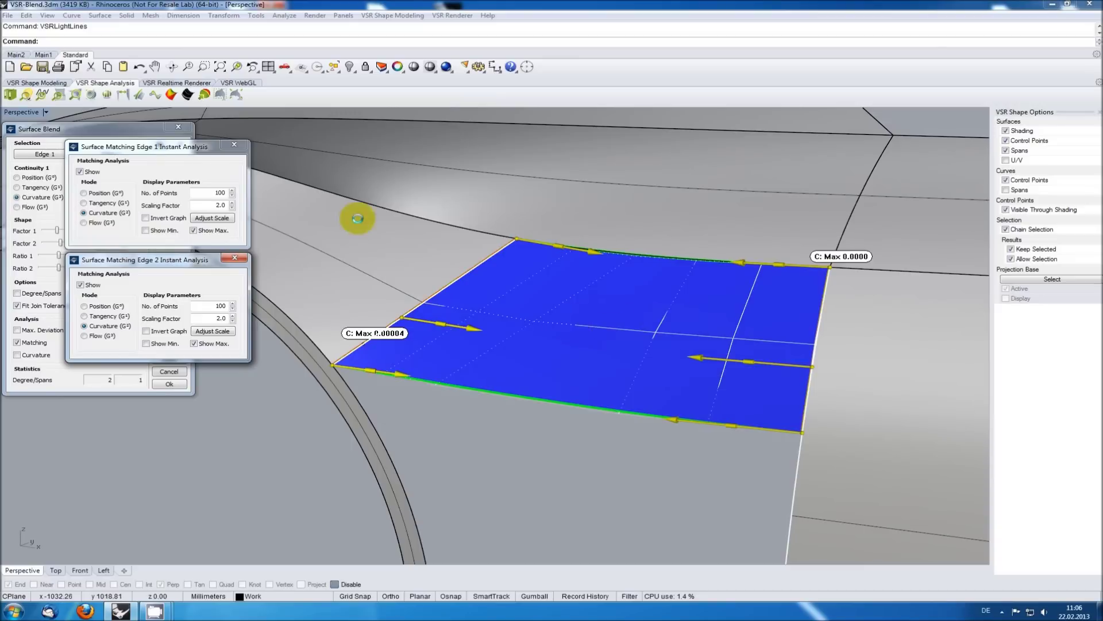
Step: Re-enable 28-cycle Light Lines and rotate the view to sweep stripes across the patch
left_click(187, 94)
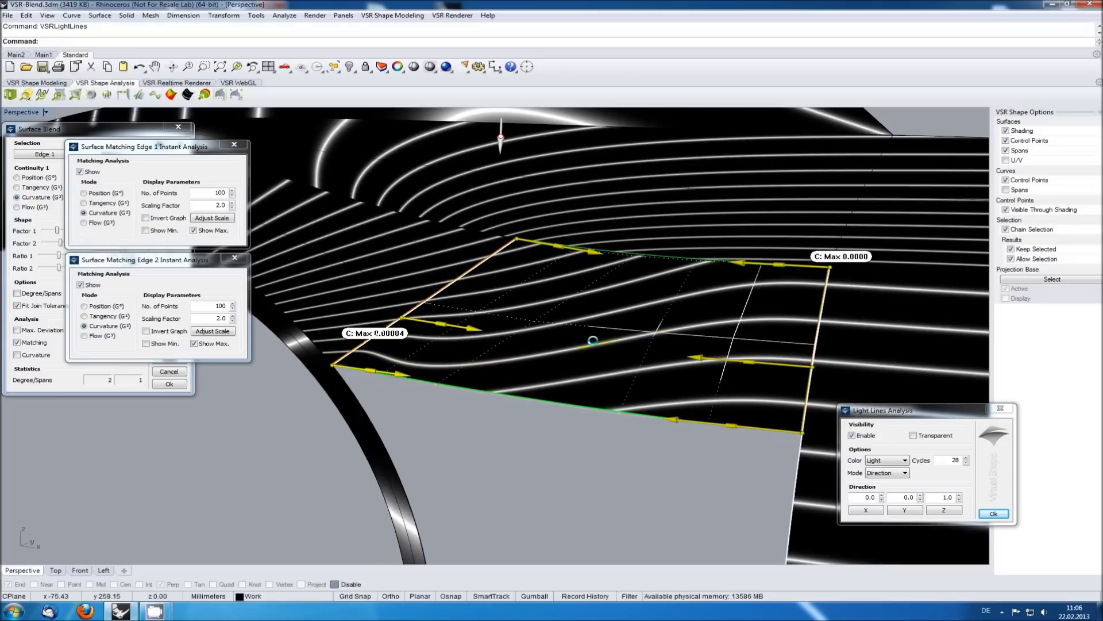
right_click_drag(593, 340, 556, 429)
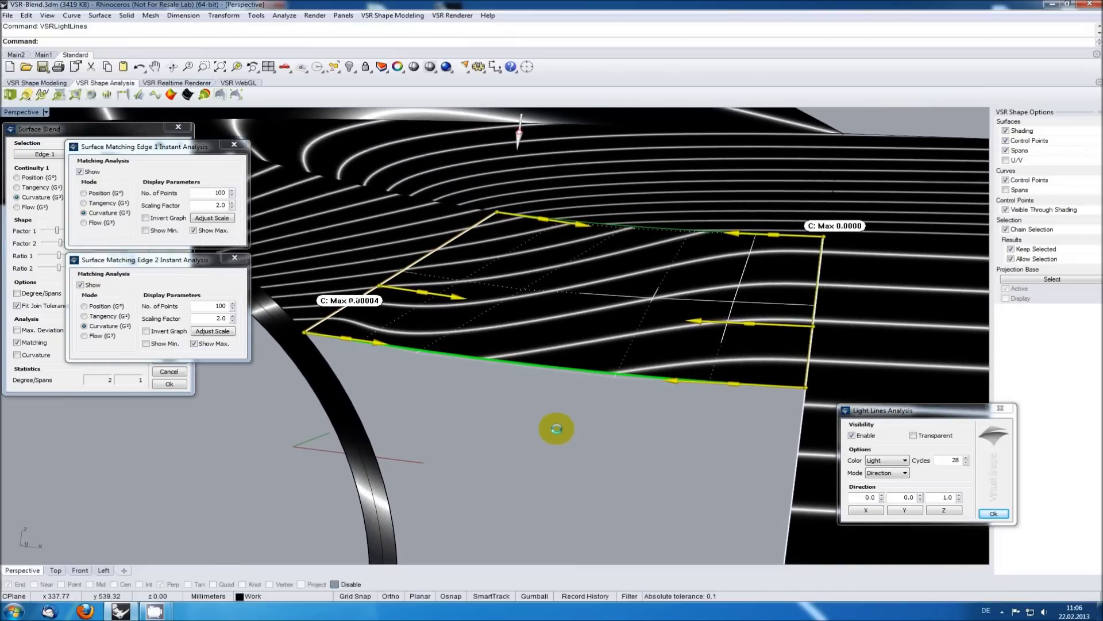
Step: Reset the shape of both blend ends, restoring Edge 1 curvature deviation to 5.0077
right_click(304, 333)
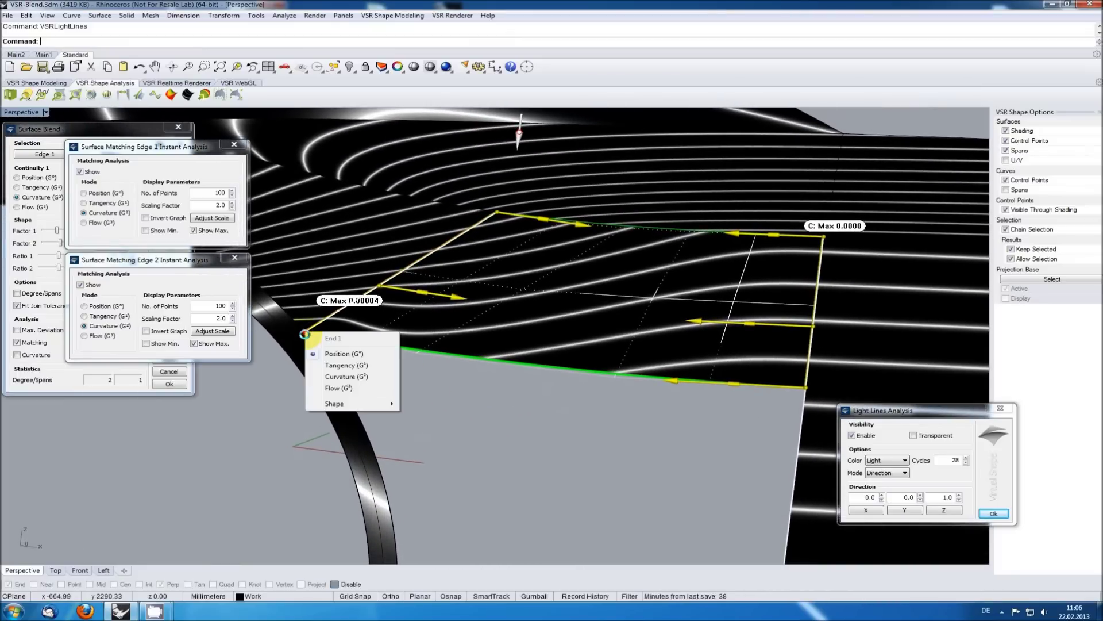
left_click(336, 404)
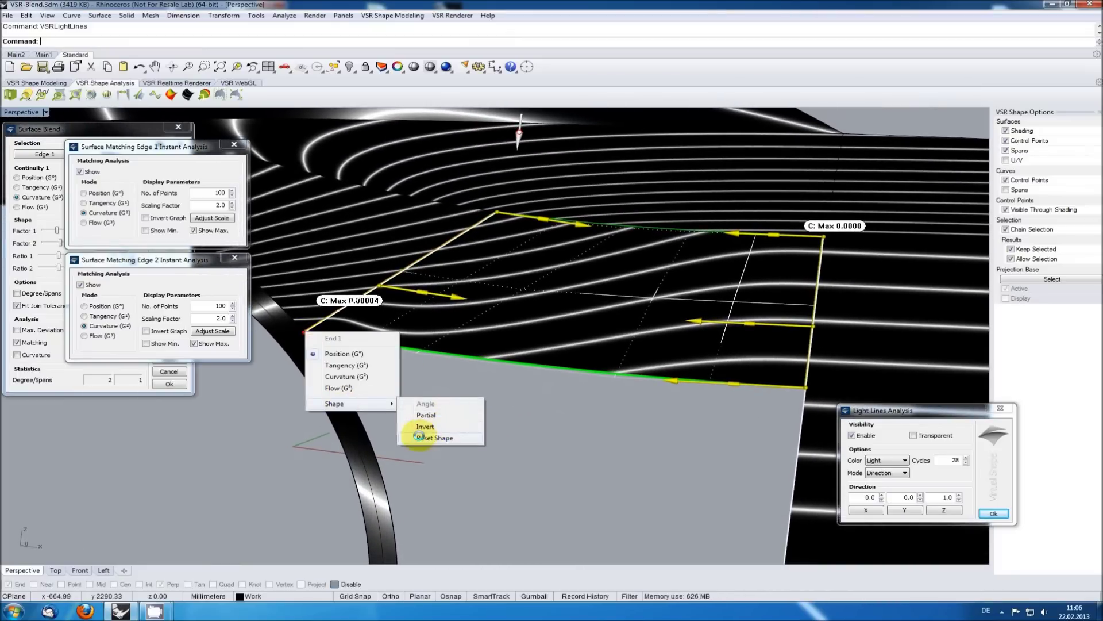
left_click(438, 437)
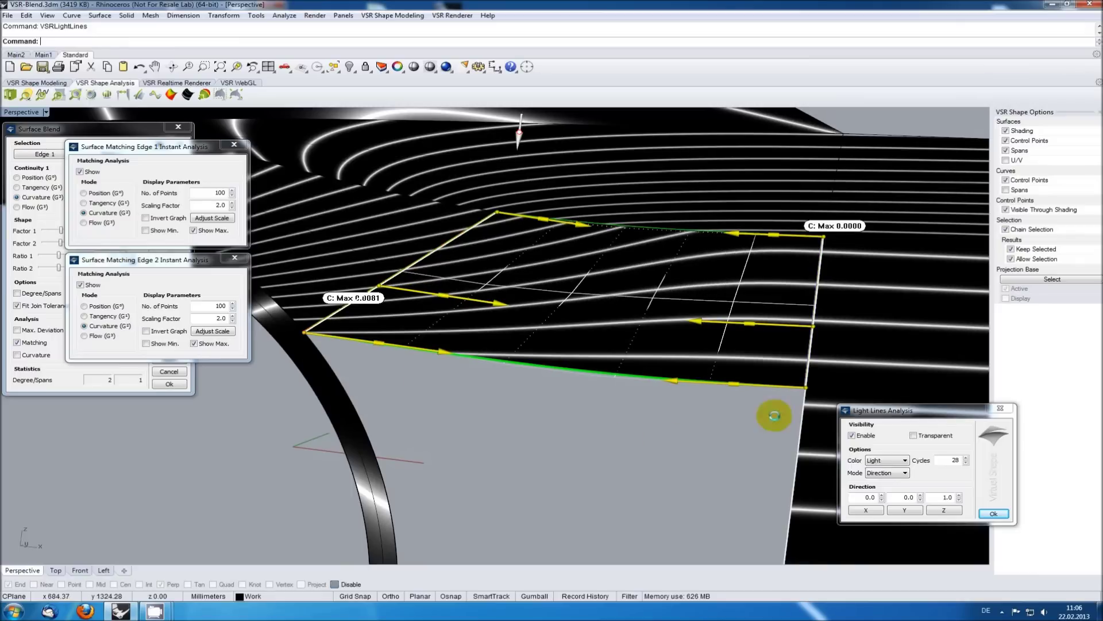
right_click(804, 387)
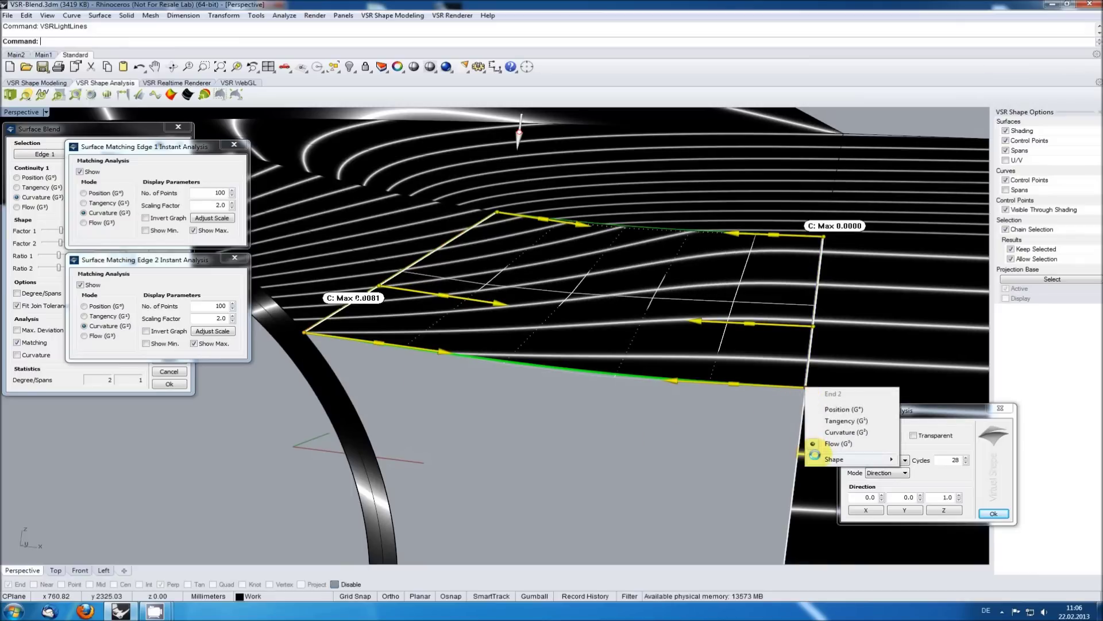
mouse_move(828, 458)
left_click(925, 493)
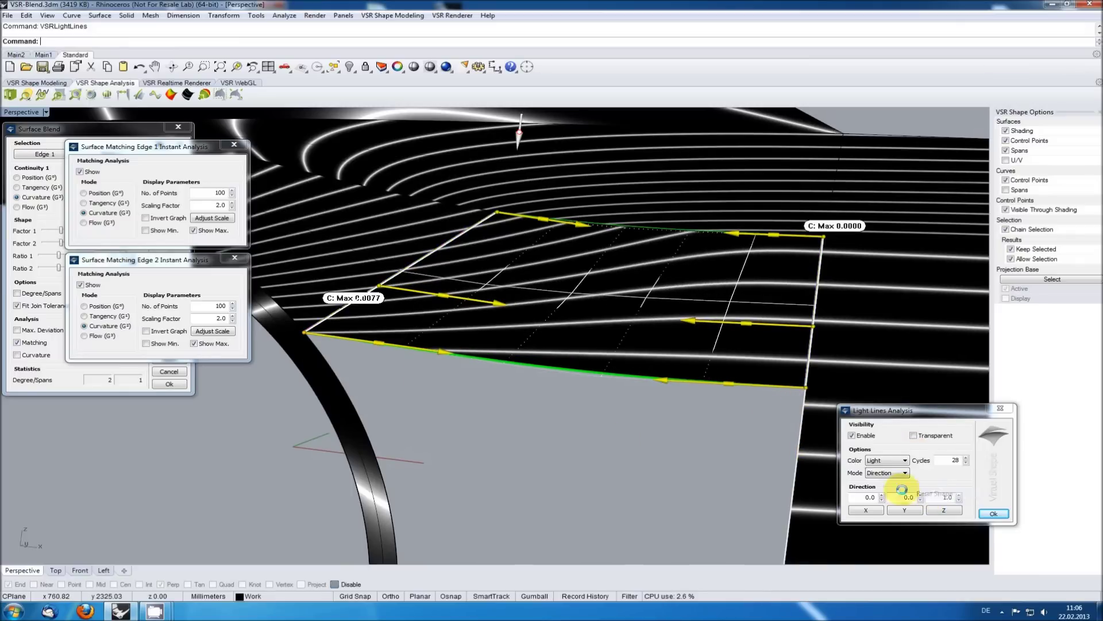
right_click_drag(506, 413, 463, 426)
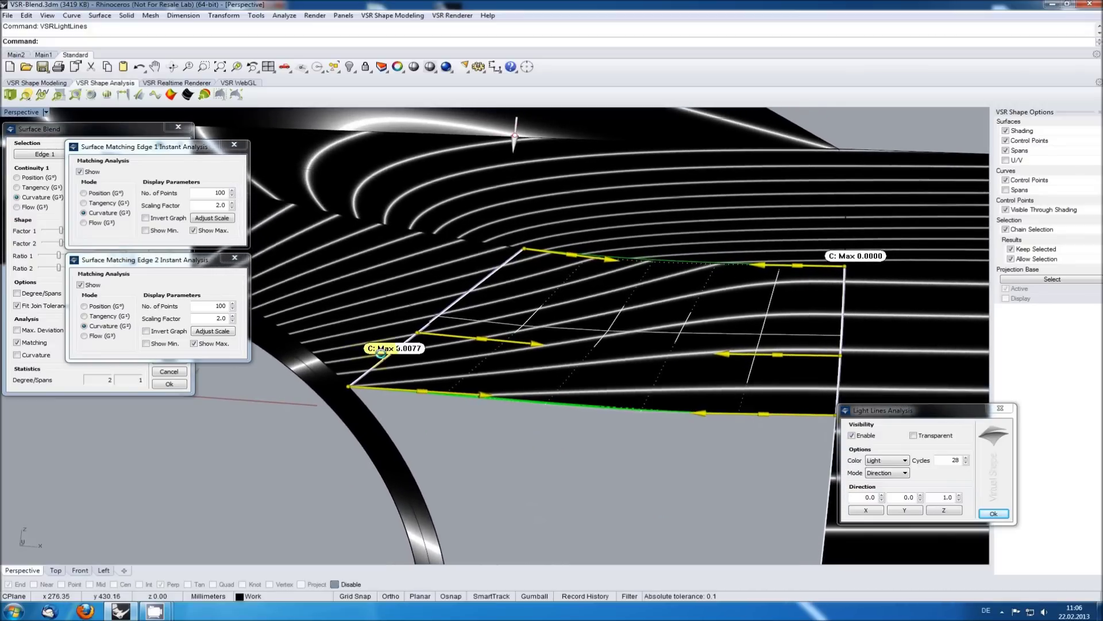
Step: Zoom to the Edge 1 seam and tilt the light-line direction to 0.15, -0.223, 0.963
scroll(380, 353, "up", 5)
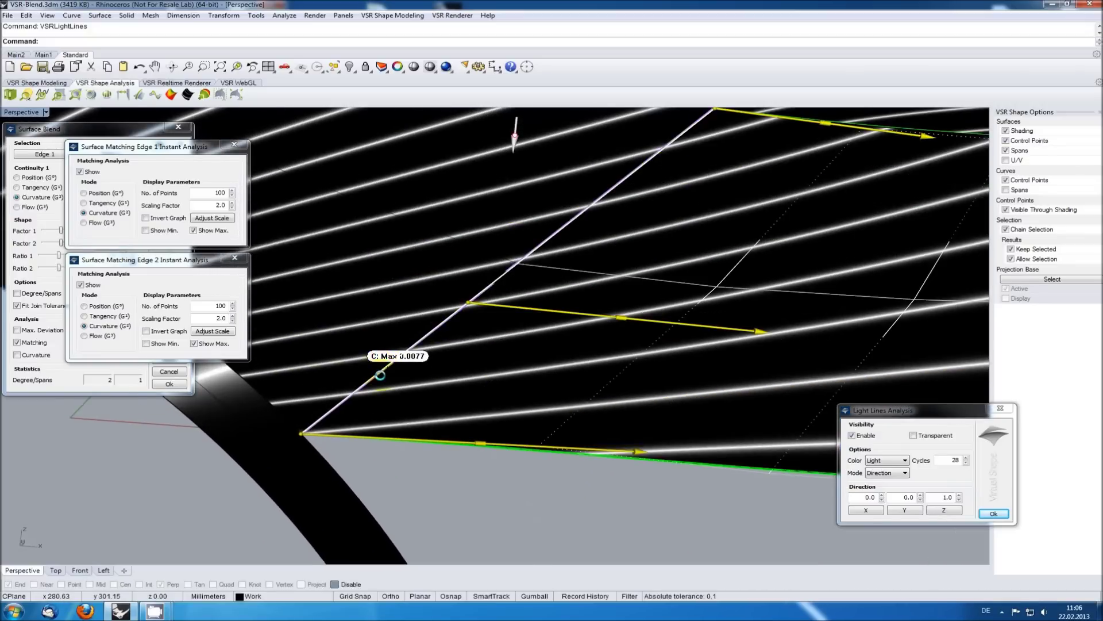
scroll(380, 375, "up", 5)
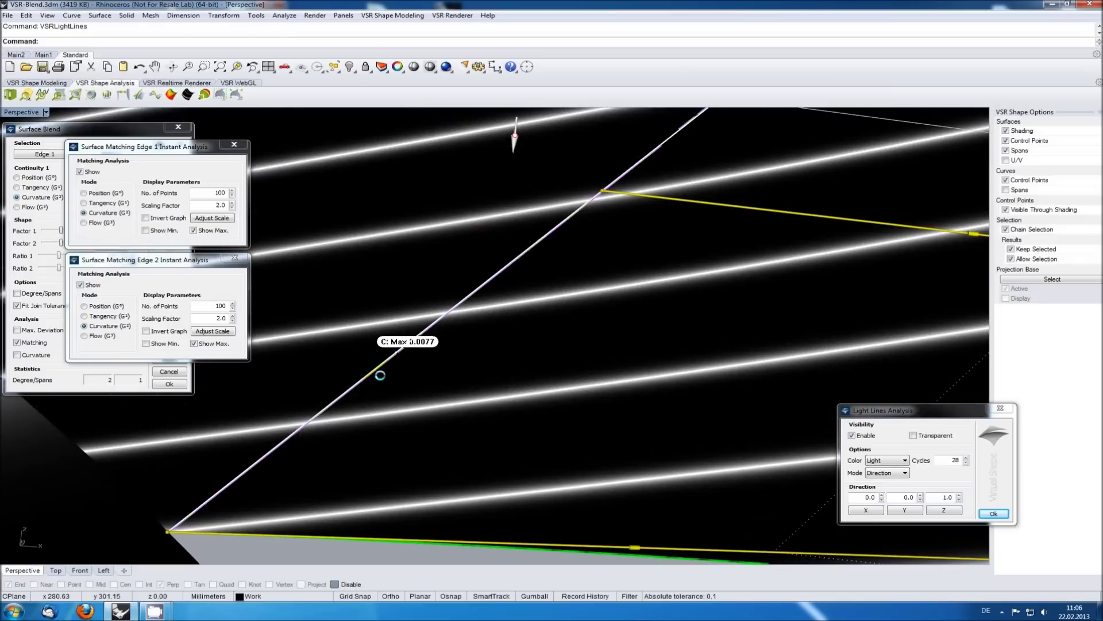
scroll(380, 374, "up", 2)
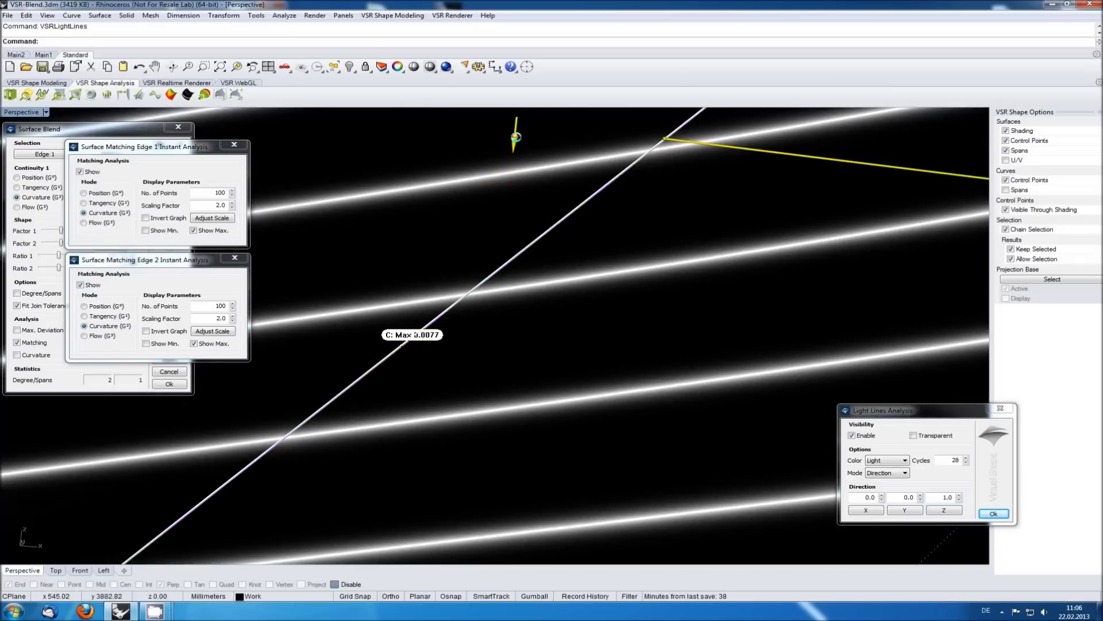
left_click_drag(516, 136, 550, 154)
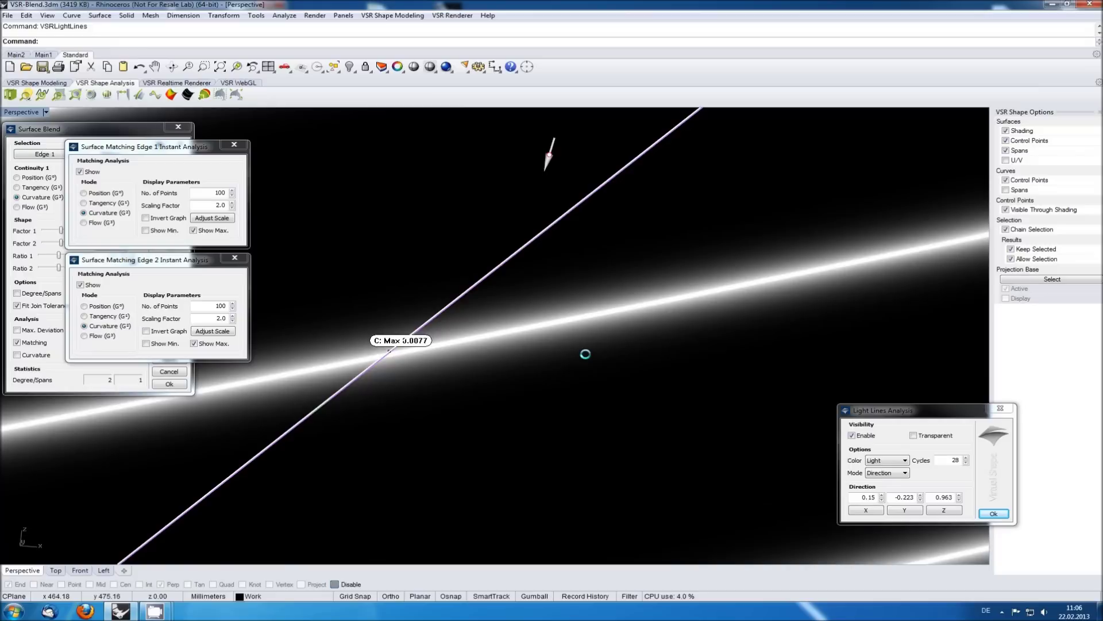
scroll(585, 354, "down", 8)
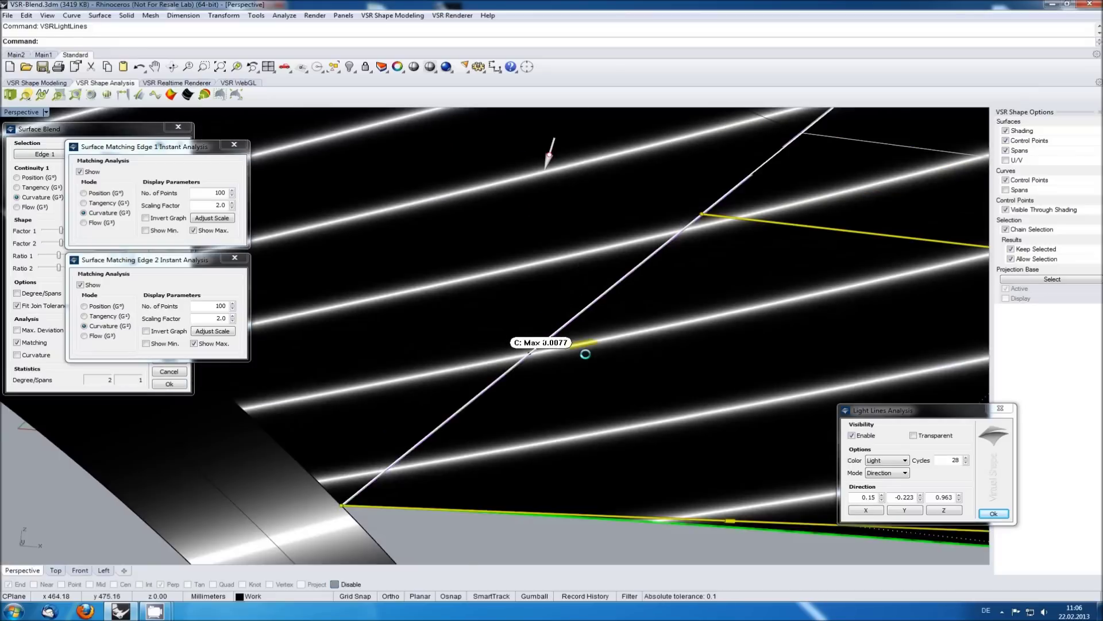
Step: Switch Edge 2 analysis to Tangency (G1), showing T: Max 0.0007
right_click_drag(822, 293, 474, 295)
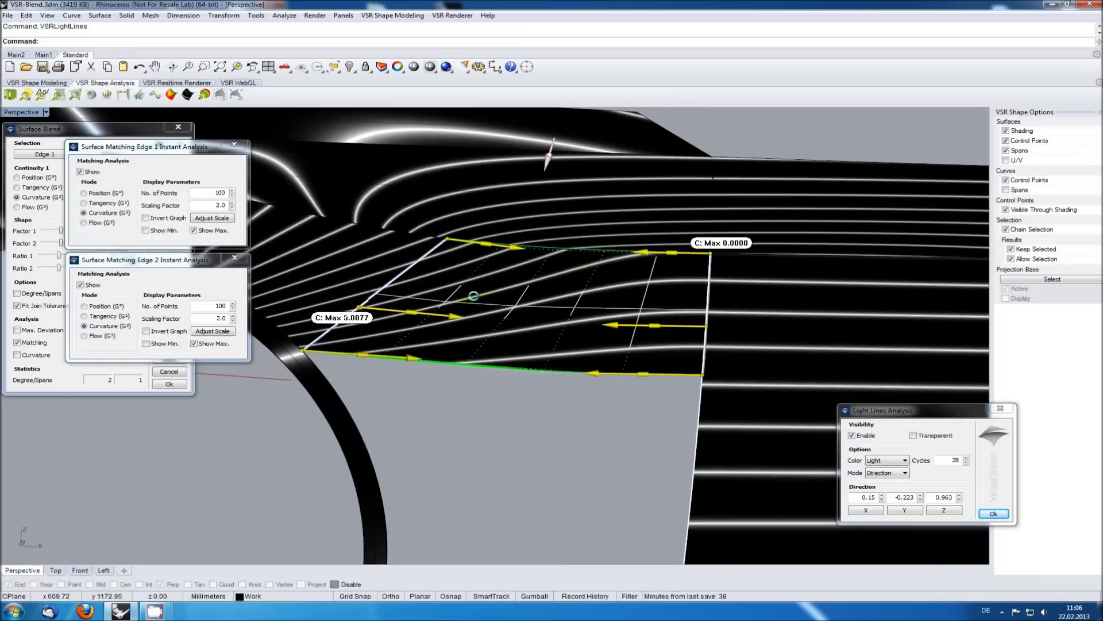
left_click(85, 316)
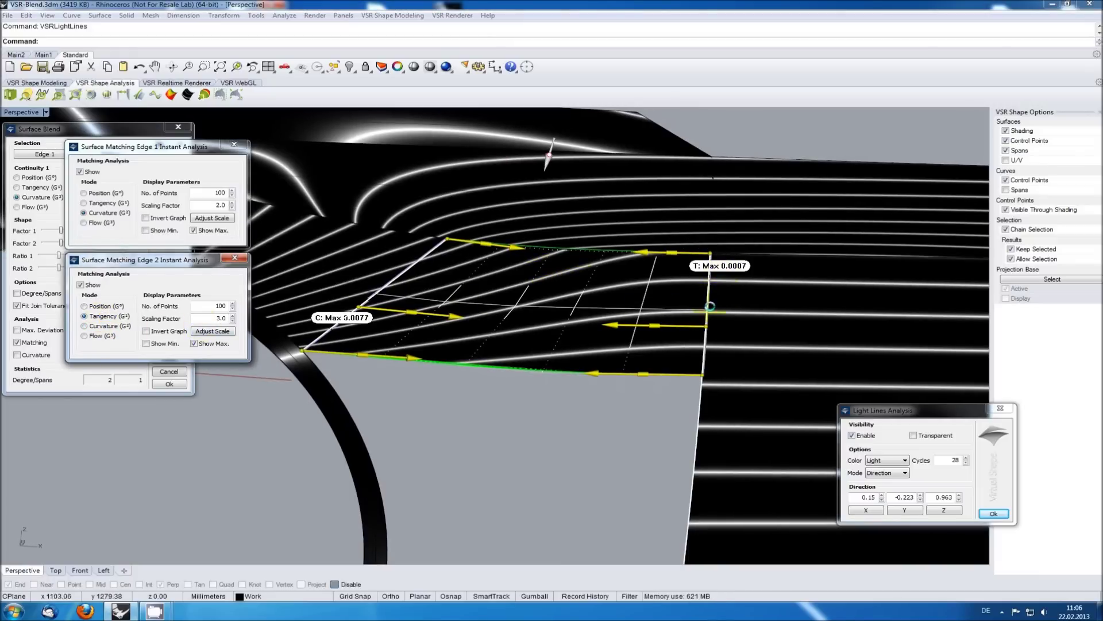
scroll(675, 276, "up", 6)
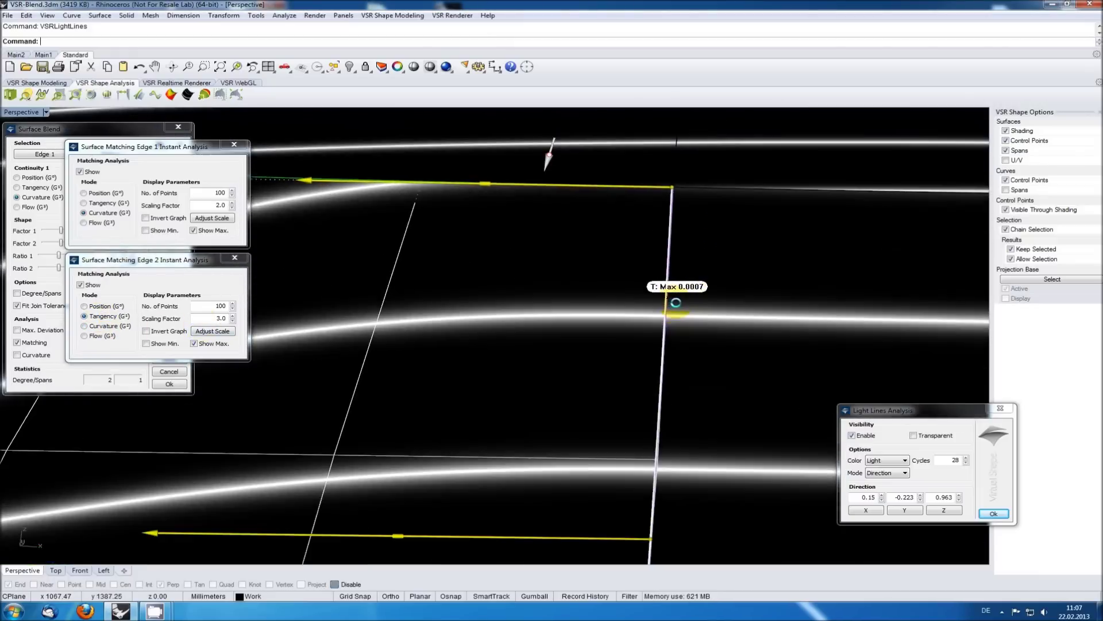
scroll(675, 302, "up", 4)
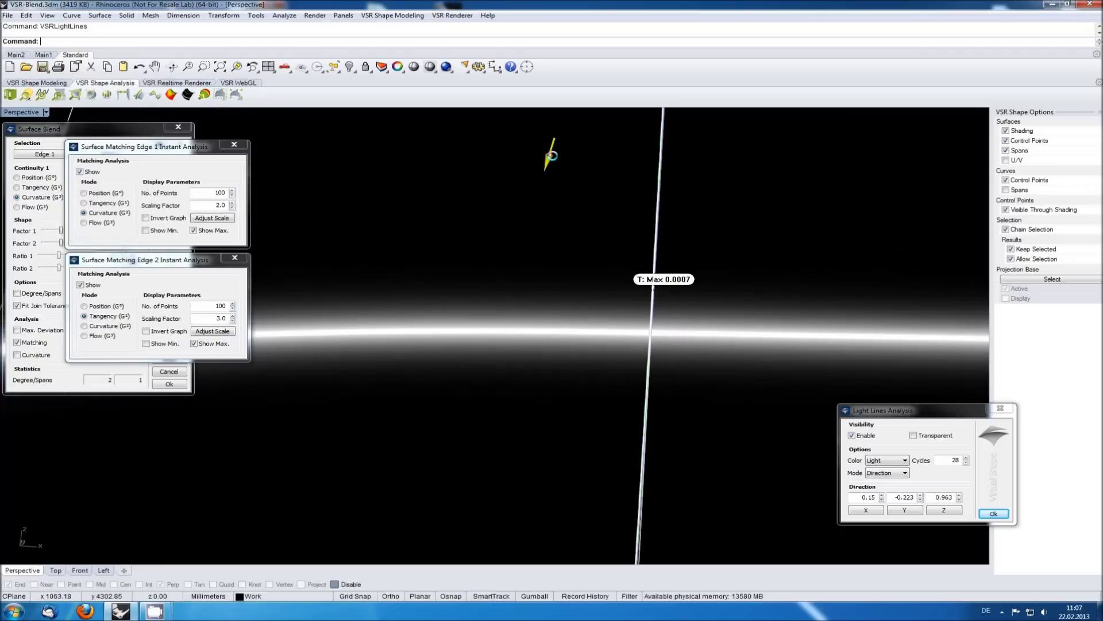
Step: Re-tilt the light-line direction to 0.233, -0.394, 0.889 and orbit around the blend
left_click_drag(549, 155, 567, 177)
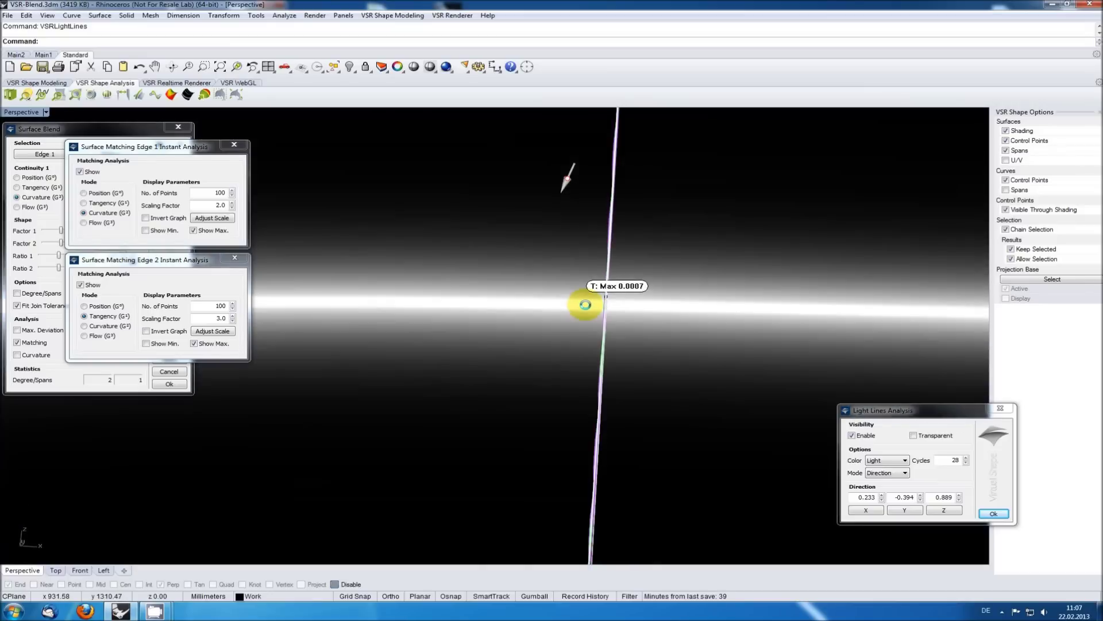
scroll(585, 304, "down", 5)
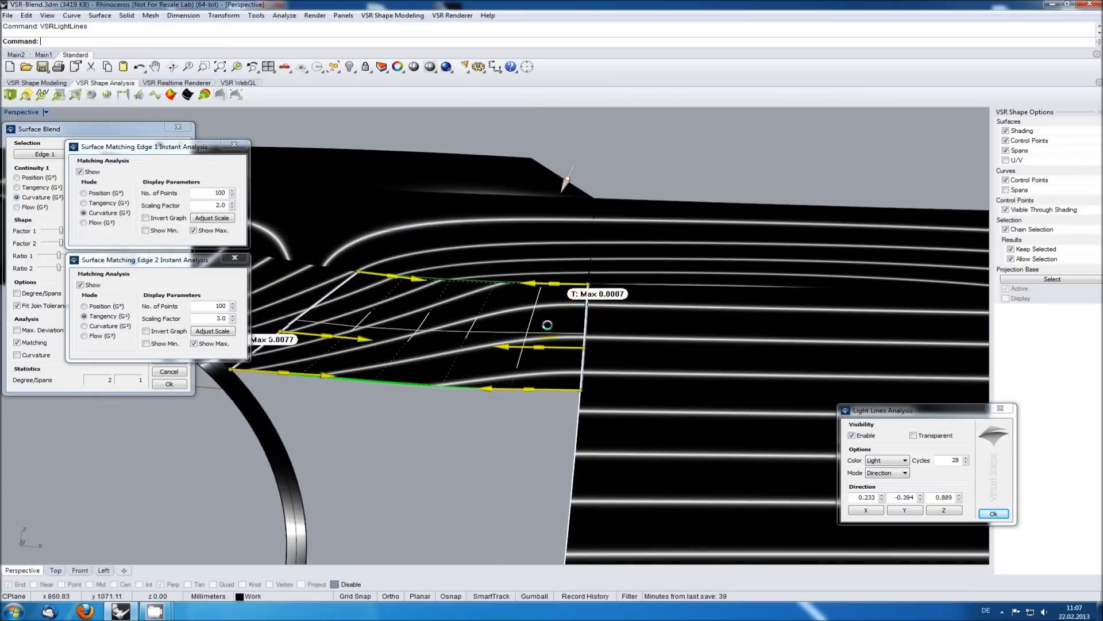
right_click_drag(427, 428, 273, 403)
Step: Commit the VSR fender blend patch, turn off light lines, and select the new patch
left_click(170, 384)
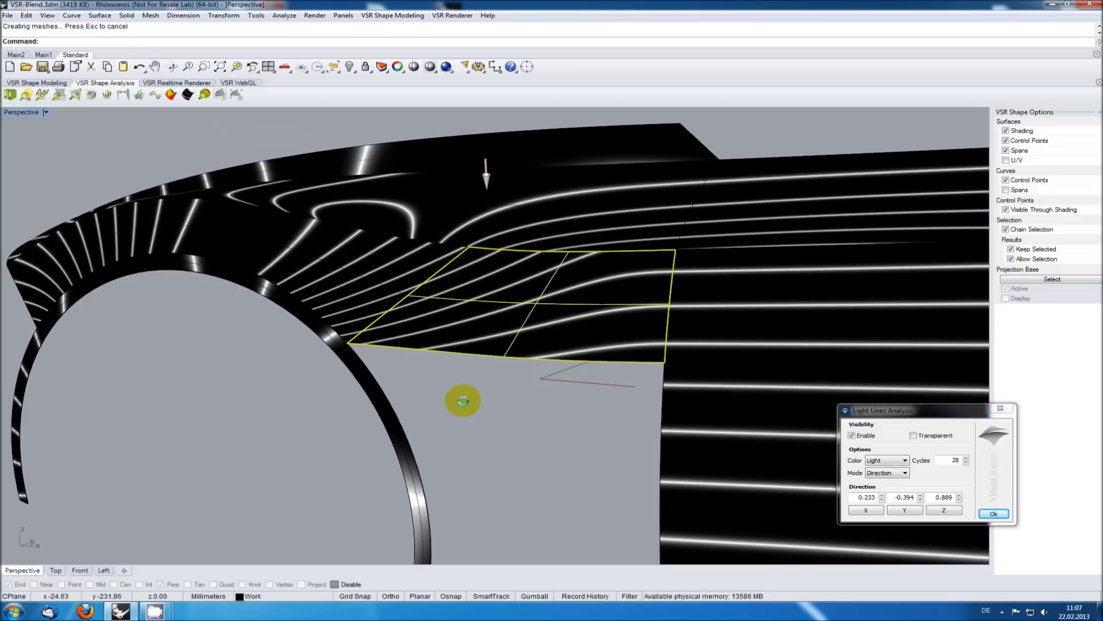
right_click_drag(603, 405, 611, 375)
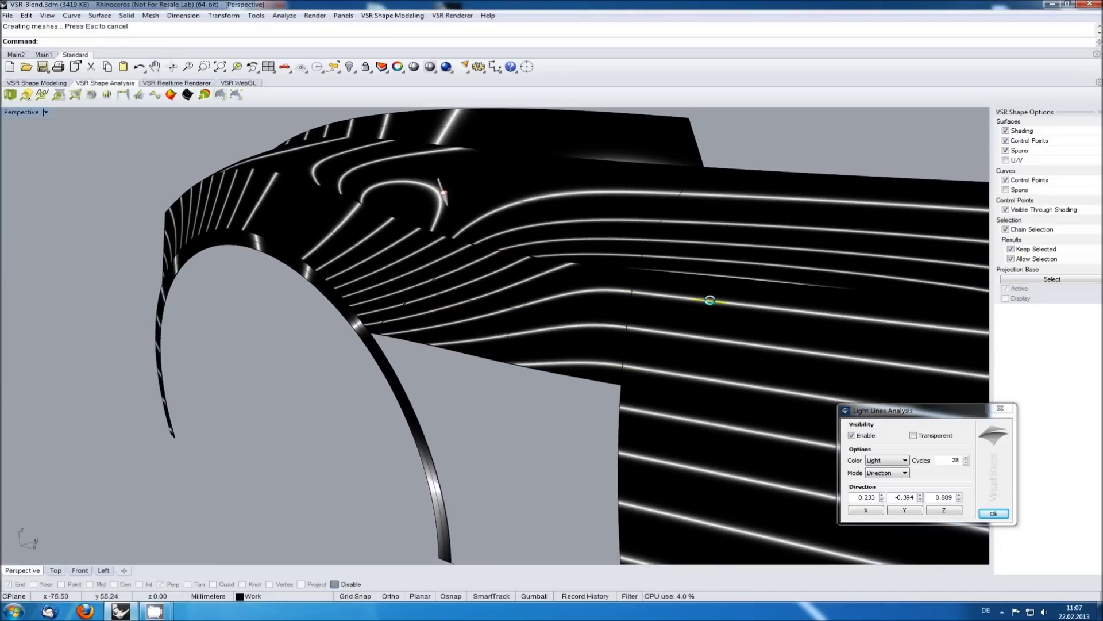
left_click(992, 512)
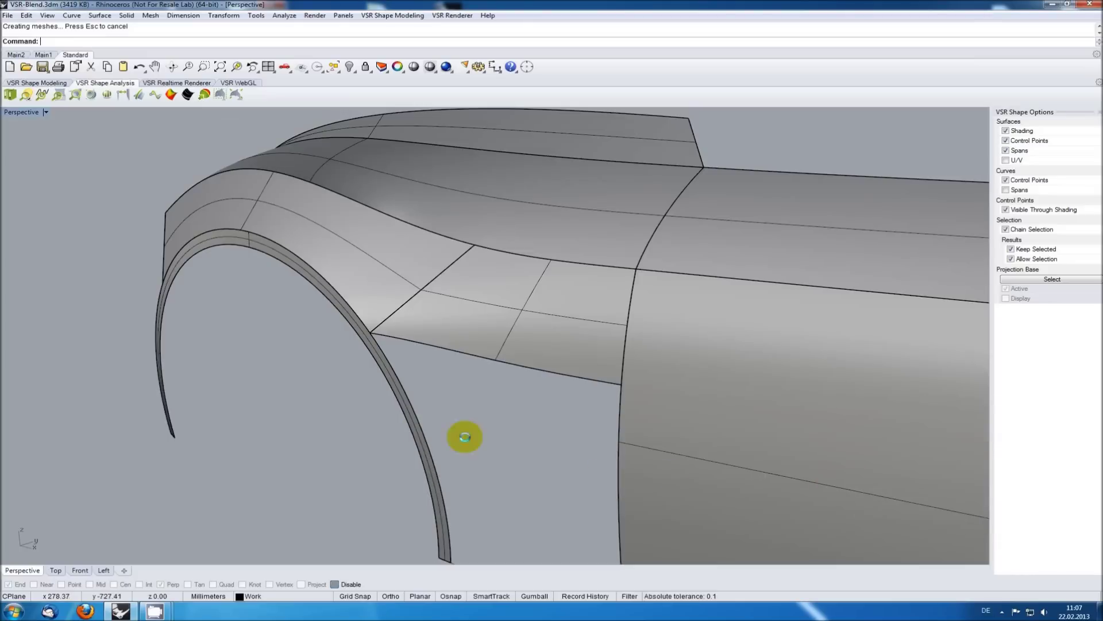
right_click_drag(517, 422, 446, 354)
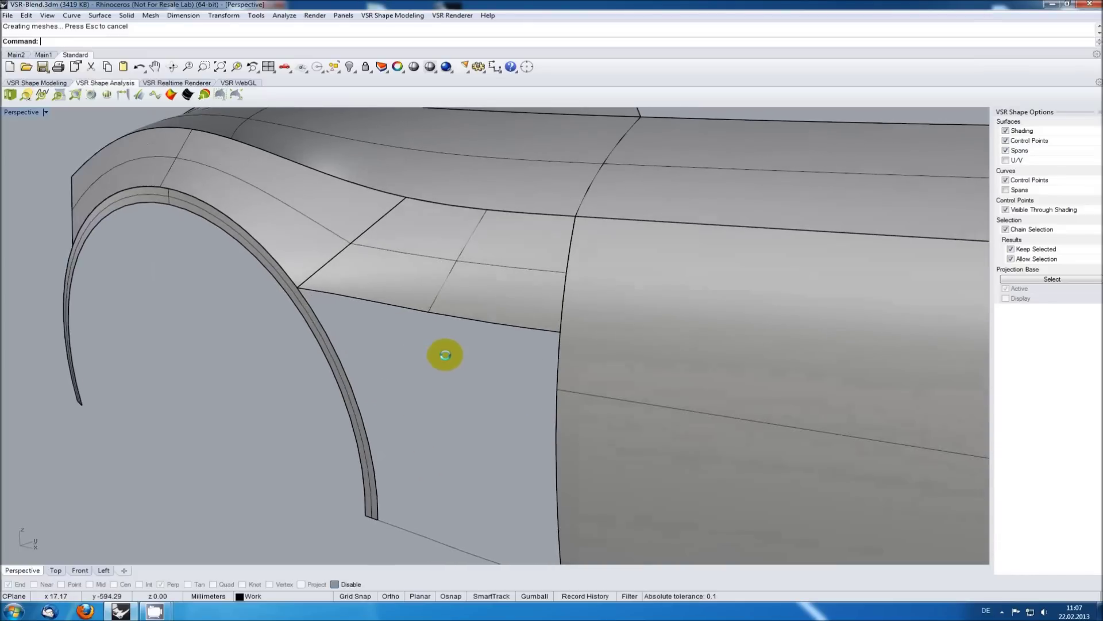
scroll(445, 355, "up", 4)
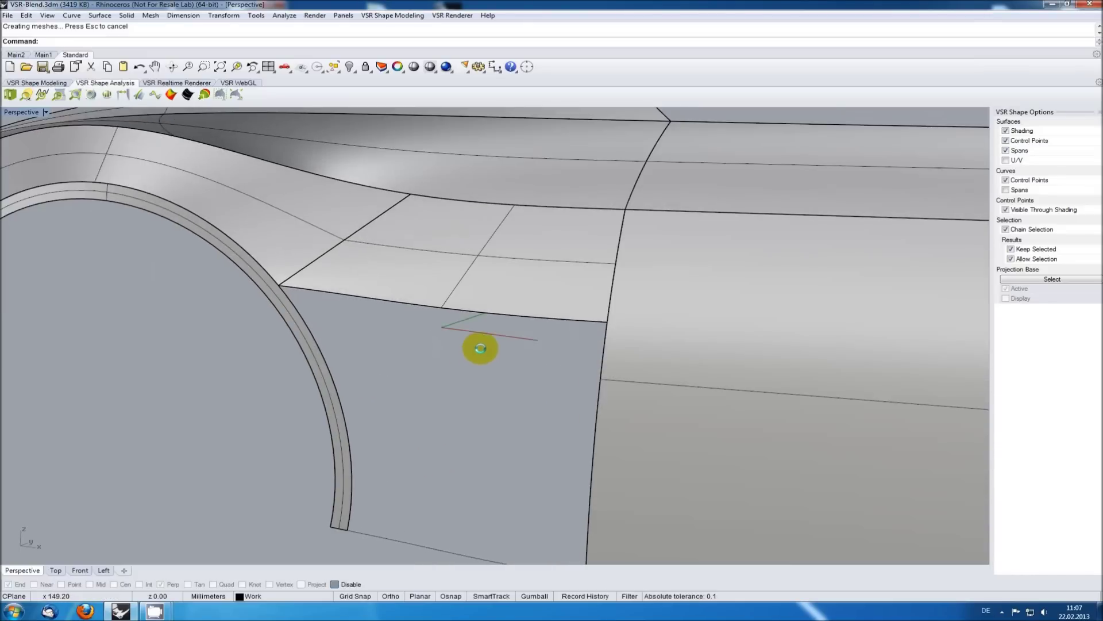
left_click(514, 290)
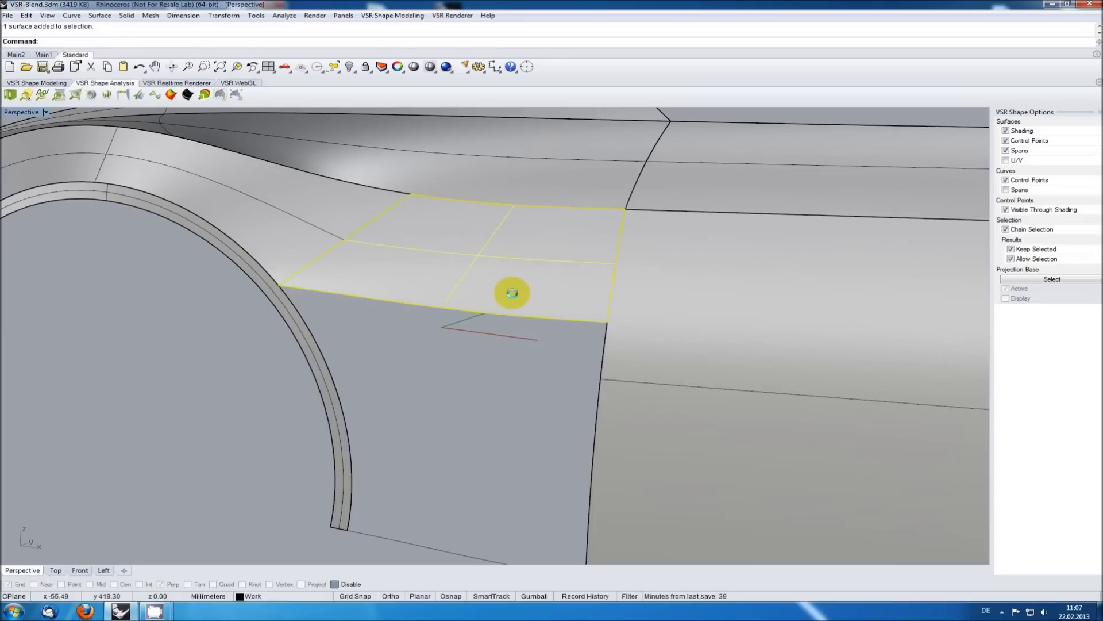
Step: Turn on control points for the blend patch and the fender surface to its left
key("F10")
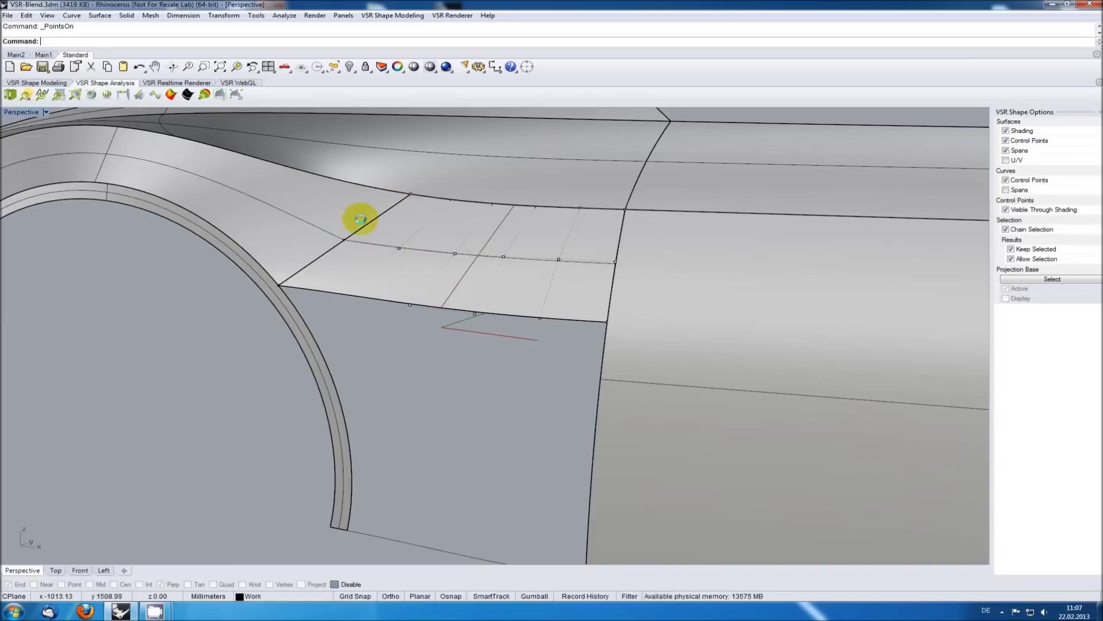
left_click(306, 224)
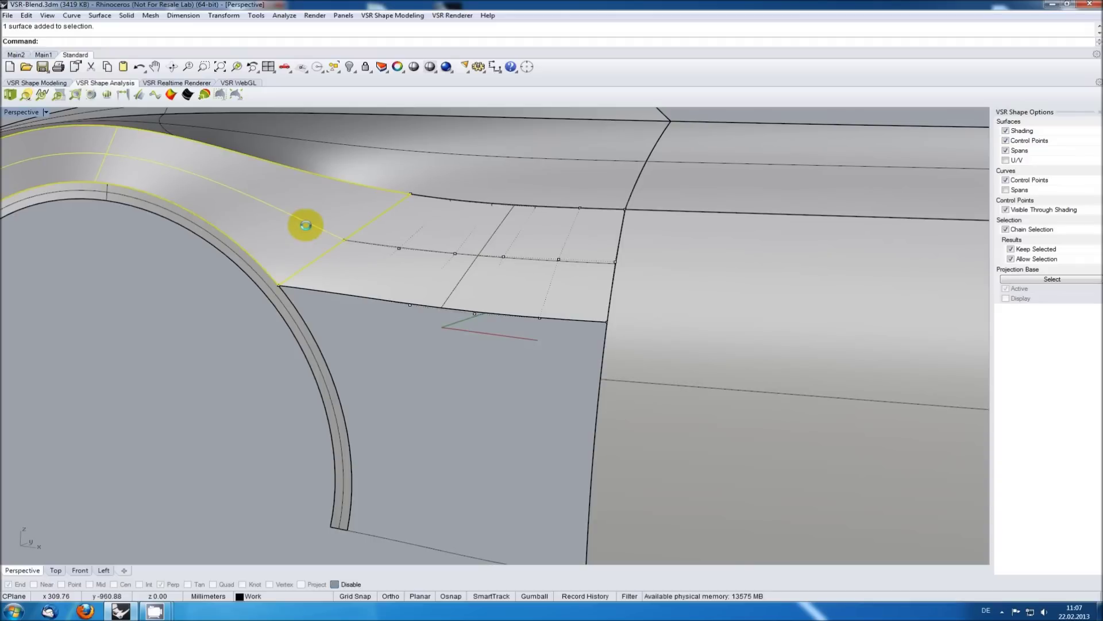
key("F10")
key("F10")
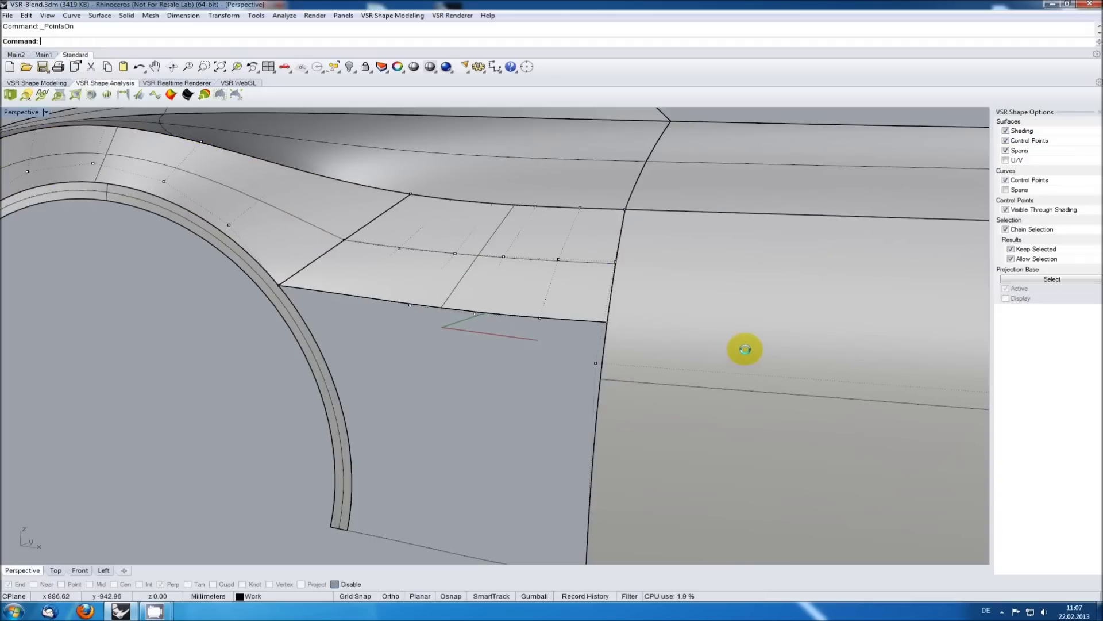
scroll(728, 348, "down", 2)
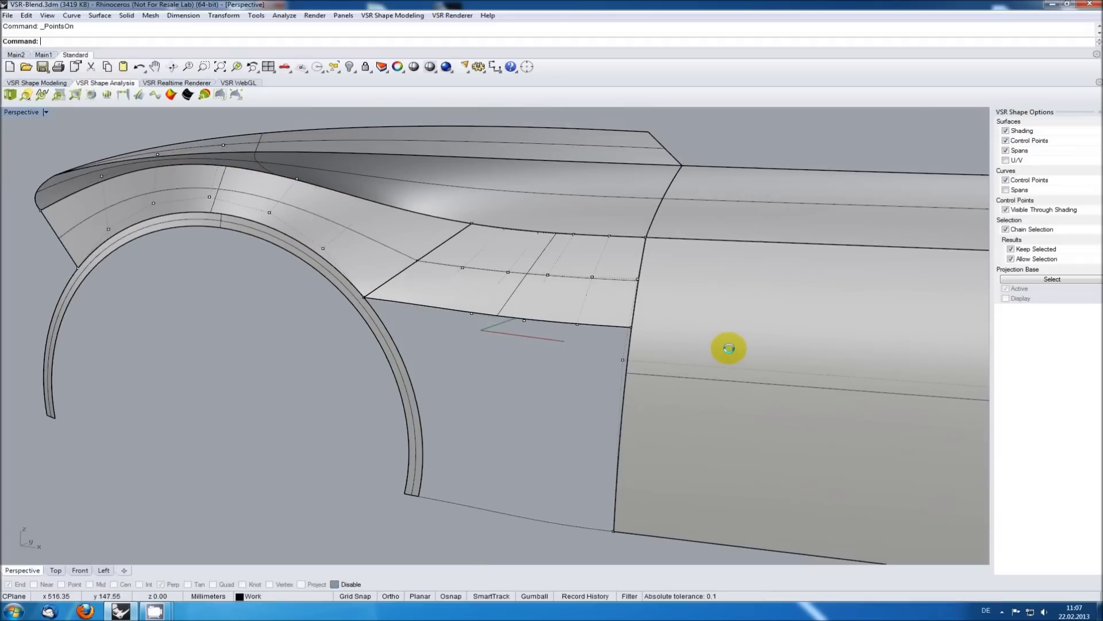
Step: Delete the VSR blend patch from the fender gap
right_click_drag(728, 348, 468, 305)
left_click(468, 308)
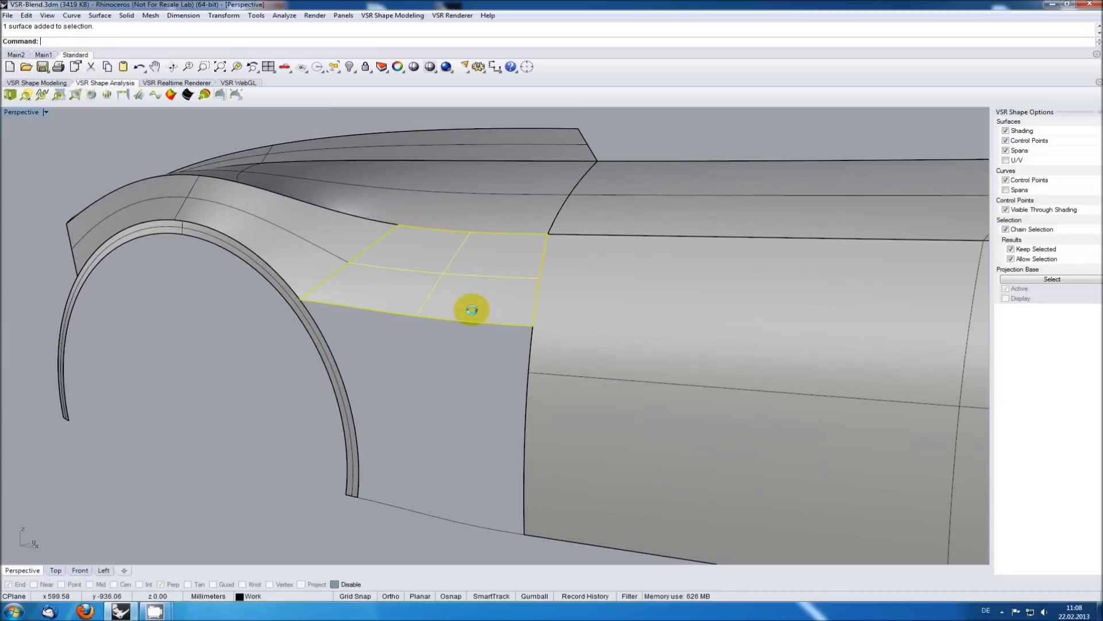
key("Delete")
Step: Start a native Rhino blend surface between the wheel-arch edge and the opposite gap edge
left_click(100, 16)
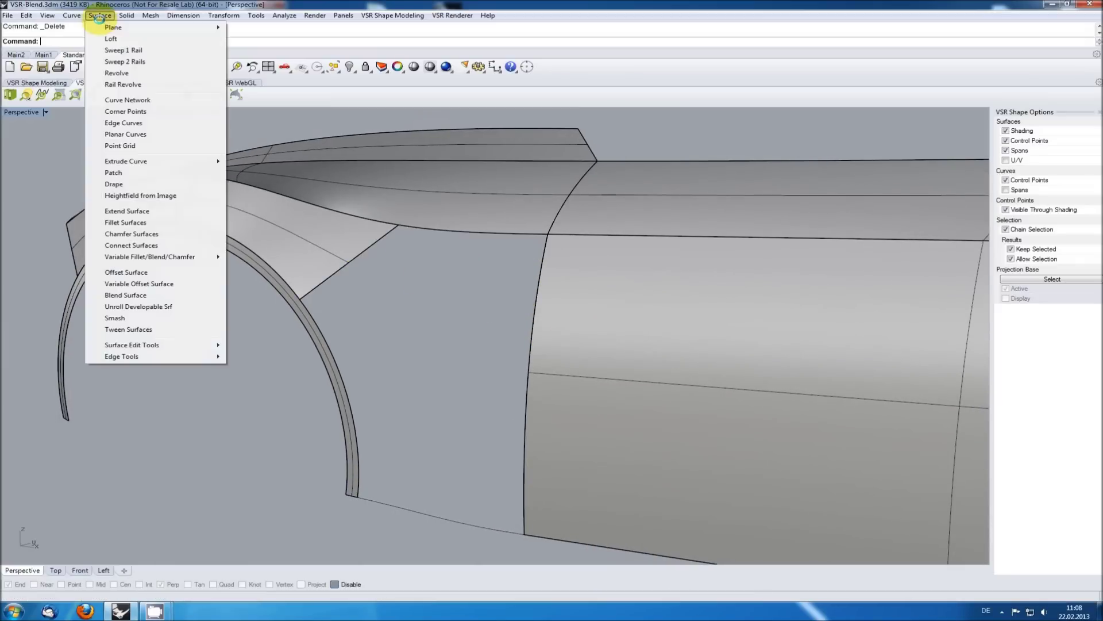
left_click(138, 297)
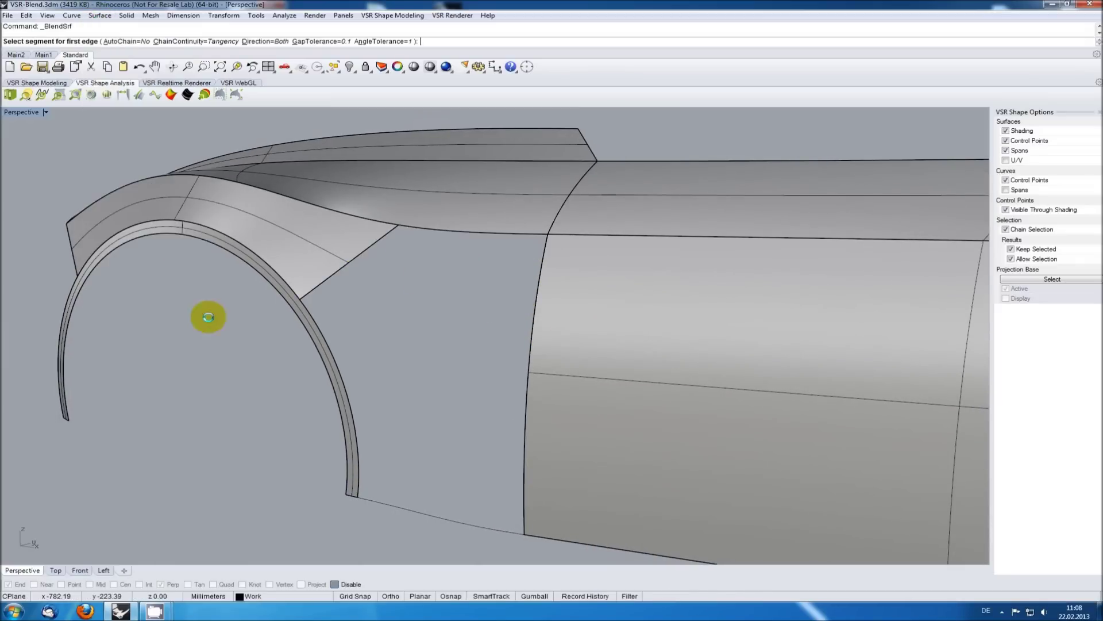
left_click(382, 238)
key("Return")
left_click(529, 257)
key("Return")
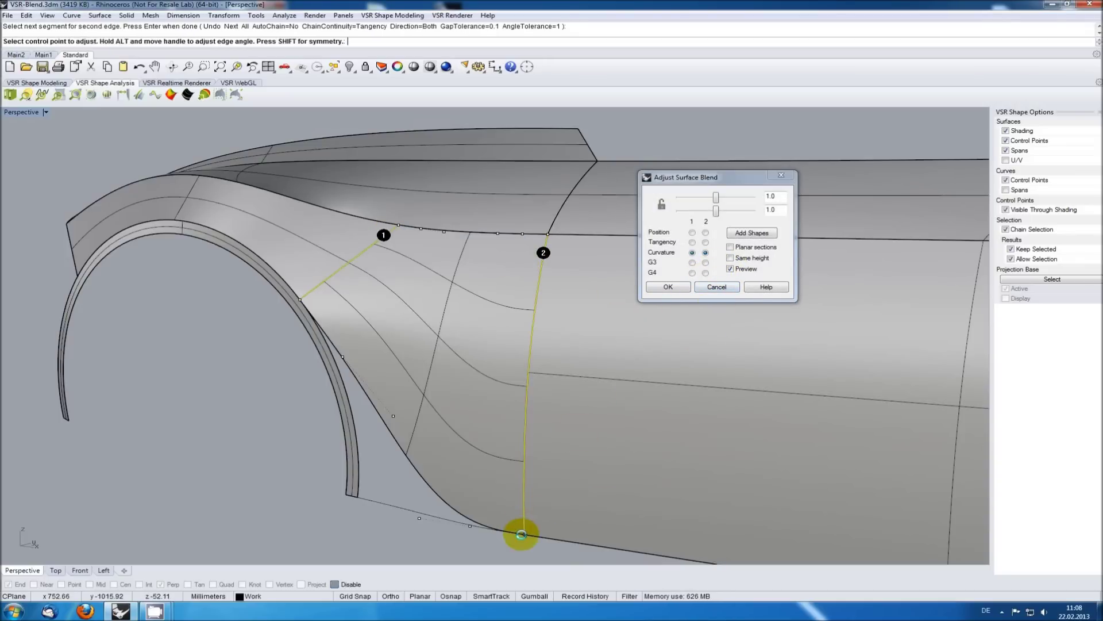
Step: Move the blend's end onto the arch edge and straighten its wavy lower boundary
left_click(524, 529)
left_click(300, 301)
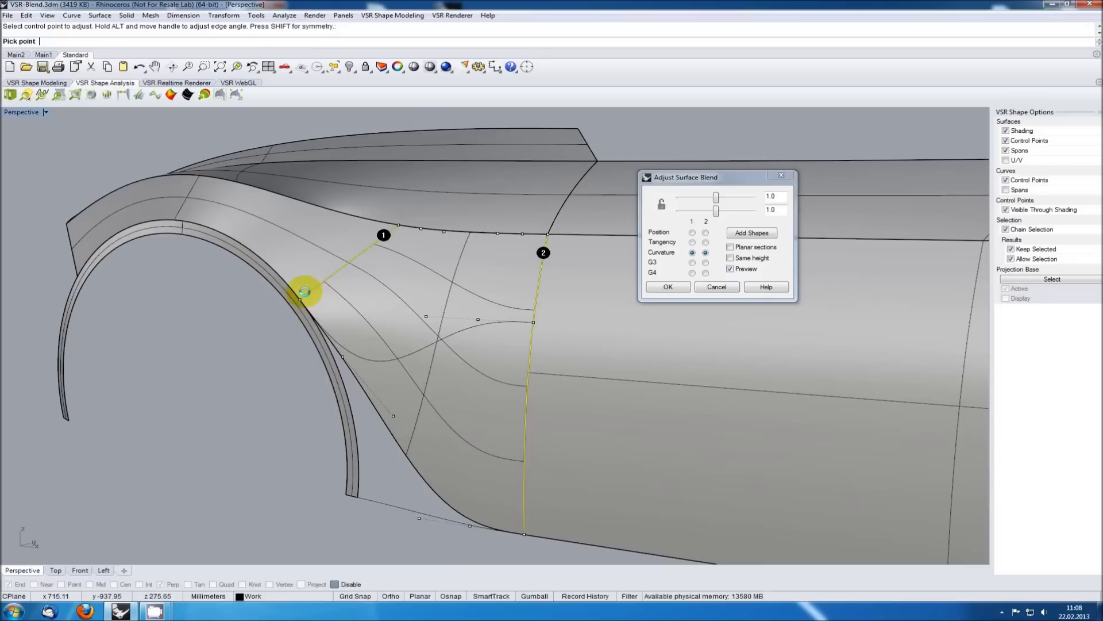
left_click(303, 300)
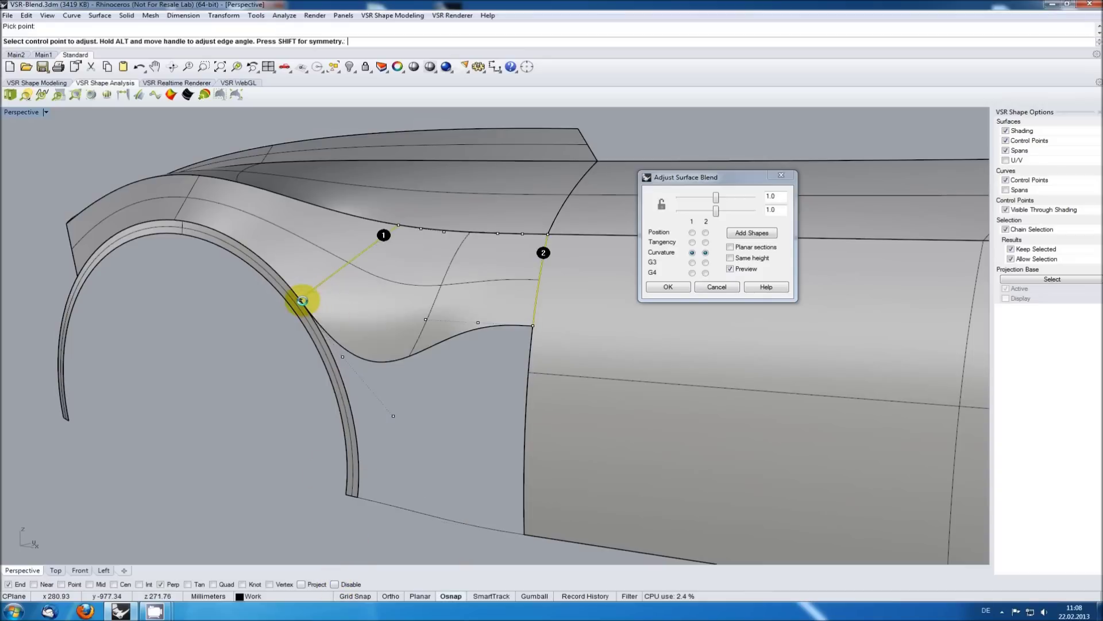
left_click(389, 414)
mouse_move(391, 416)
left_mouse_down()
mouse_move(532, 339)
mouse_move(537, 323)
mouse_move(409, 335)
mouse_move(349, 305)
left_mouse_up()
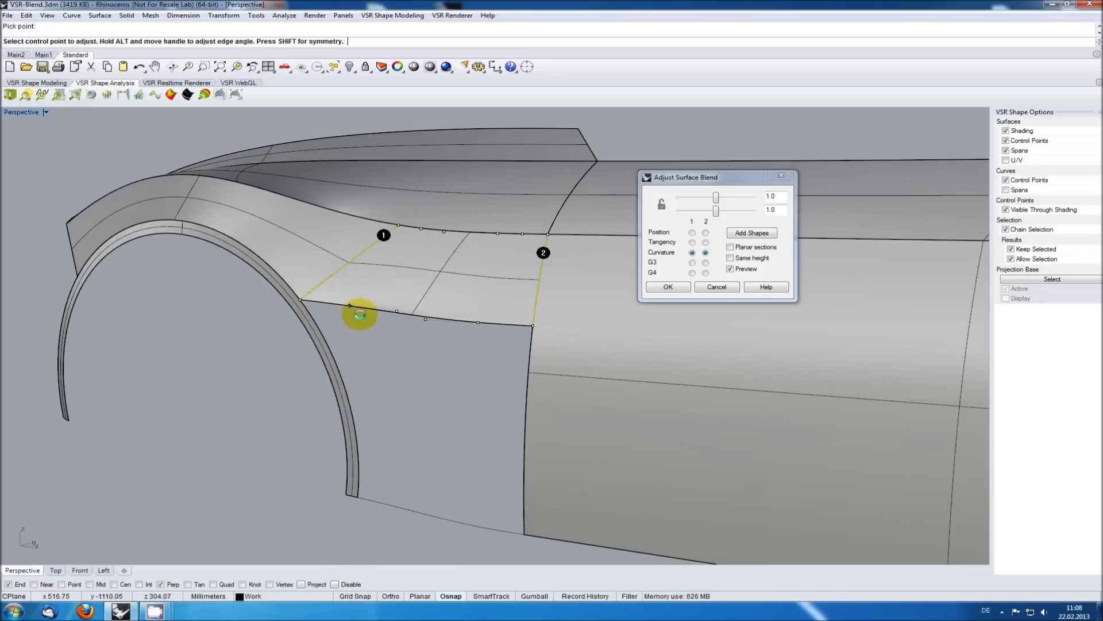
mouse_move(436, 368)
right_mouse_down()
mouse_move(433, 379)
mouse_move(408, 379)
mouse_move(424, 377)
right_mouse_up()
left_click(372, 291)
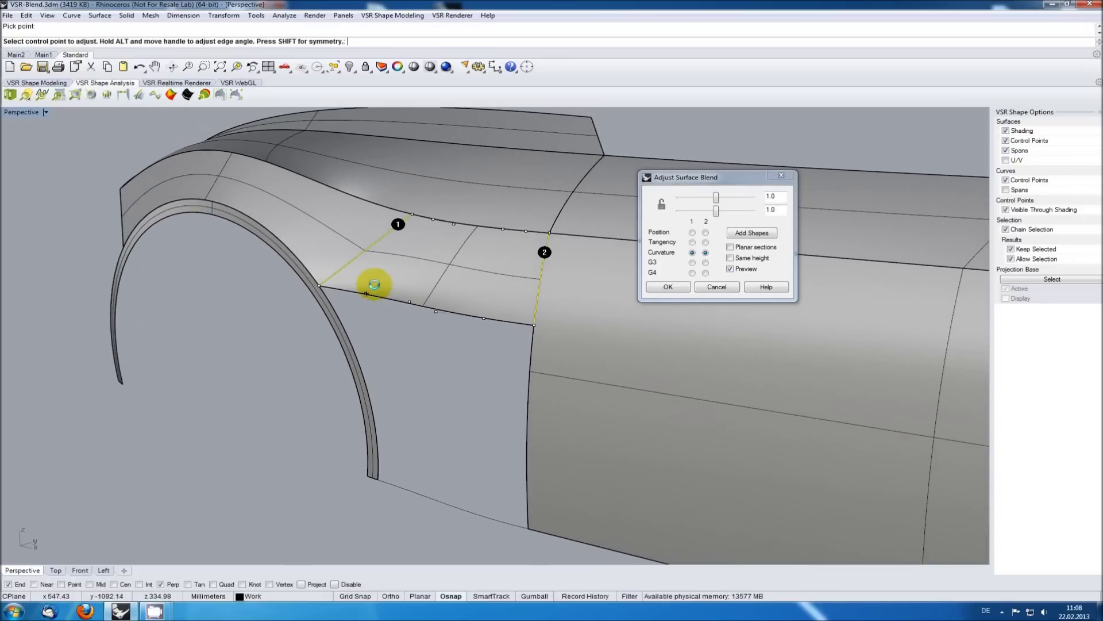
Step: Start a Zebra stripe analysis from Analyze > Surface, closing the blend adjustment
left_click(276, 43)
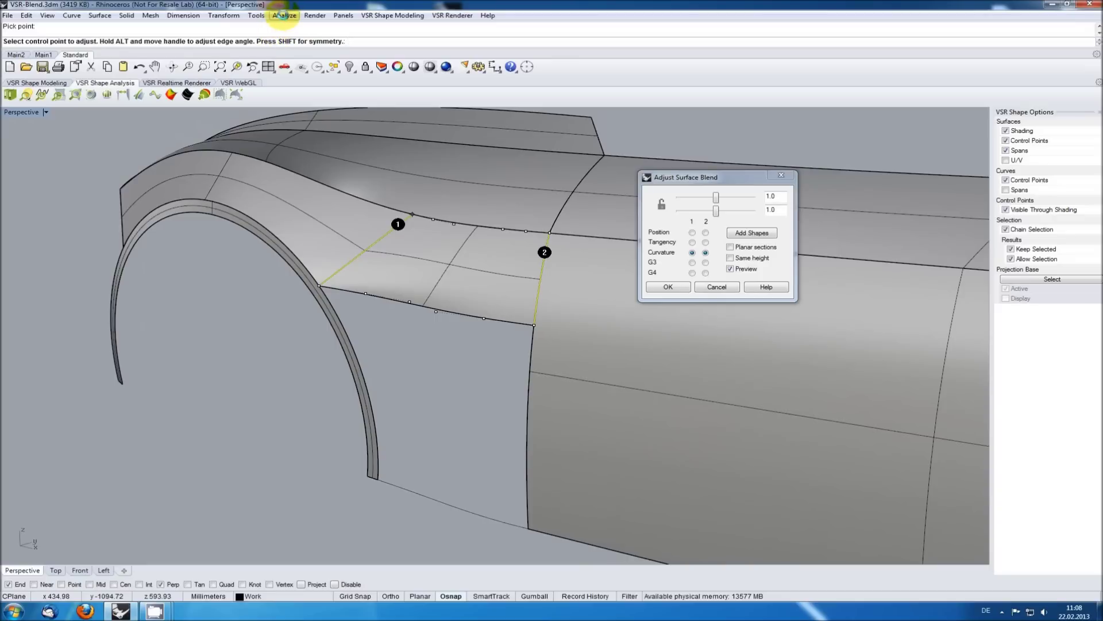
left_click(283, 16)
left_click(322, 50)
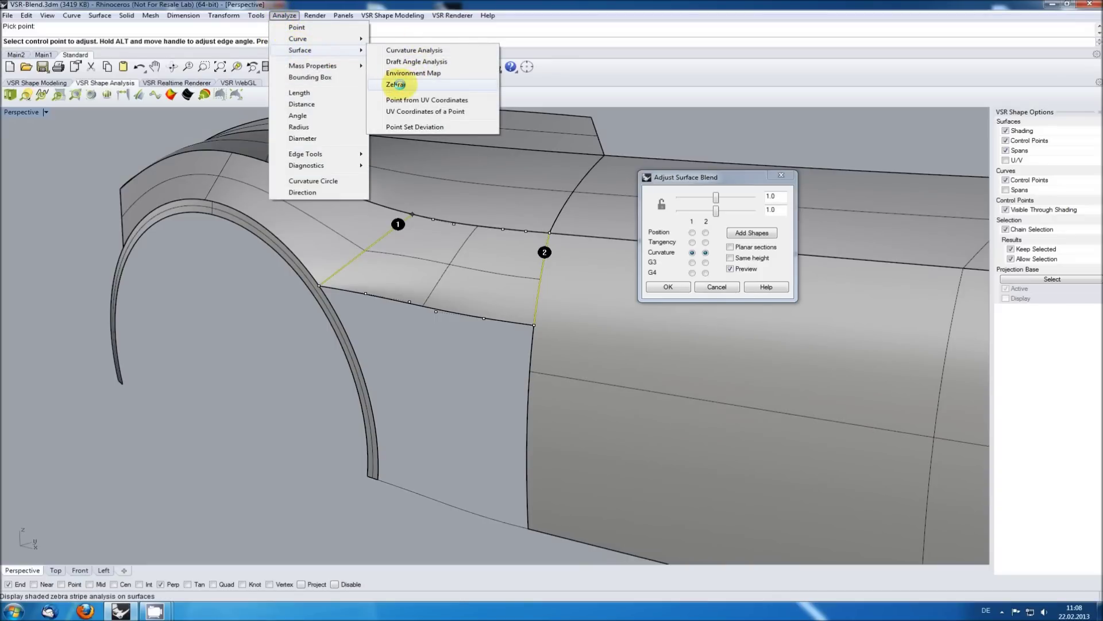
left_click(396, 84)
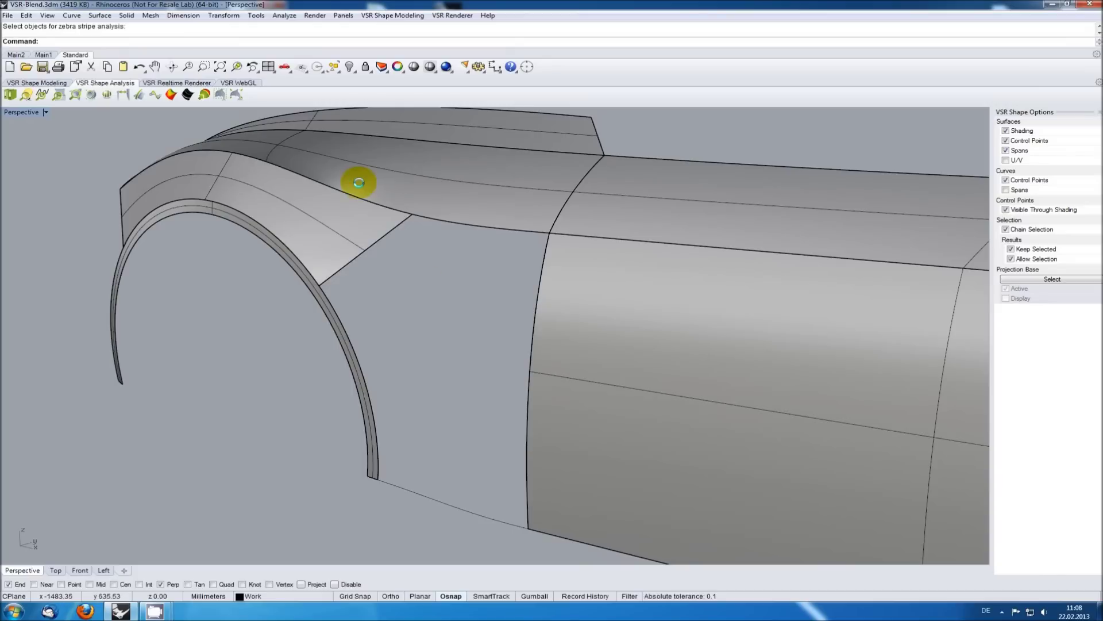
Step: Rerun BlendSrf from recent commands between the arch-side and door-side edges
right_click(408, 41)
left_click(440, 138)
left_click(406, 239)
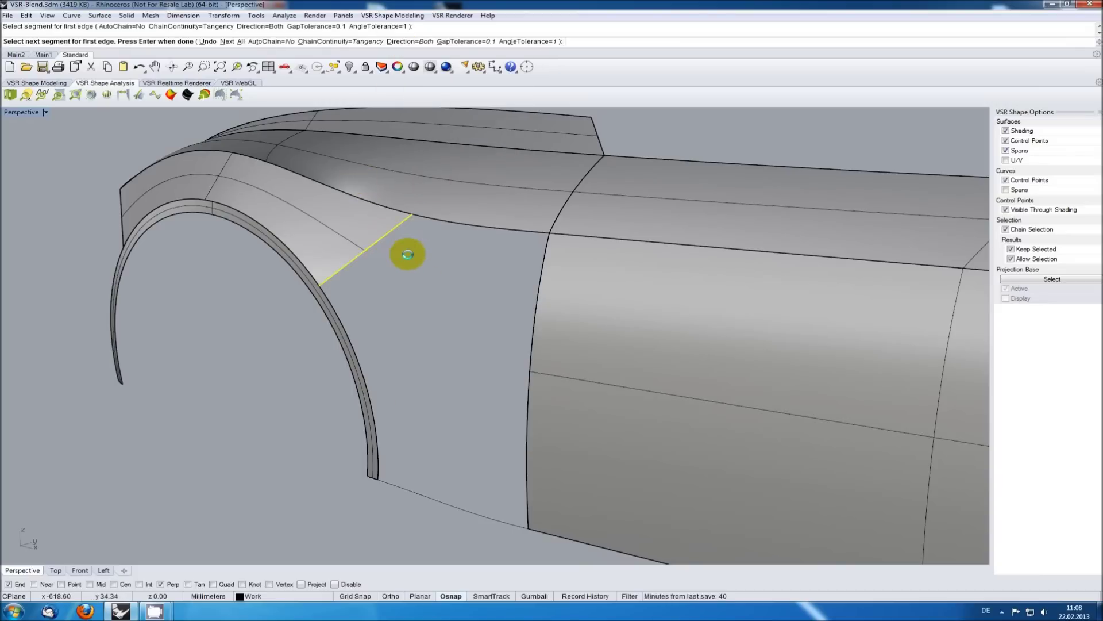
key("Return")
left_click(524, 288)
key("Return")
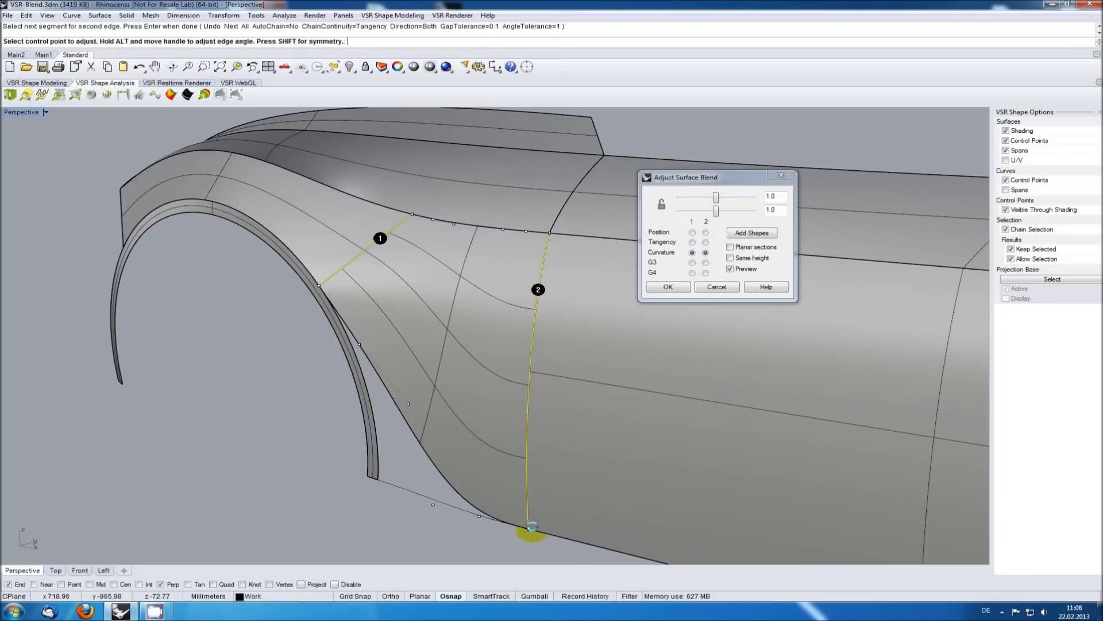
Step: Raise the door-side end, straighten the lower edge, and commit the curvature blend
left_click_drag(527, 528, 534, 325)
left_click_drag(408, 392, 372, 296)
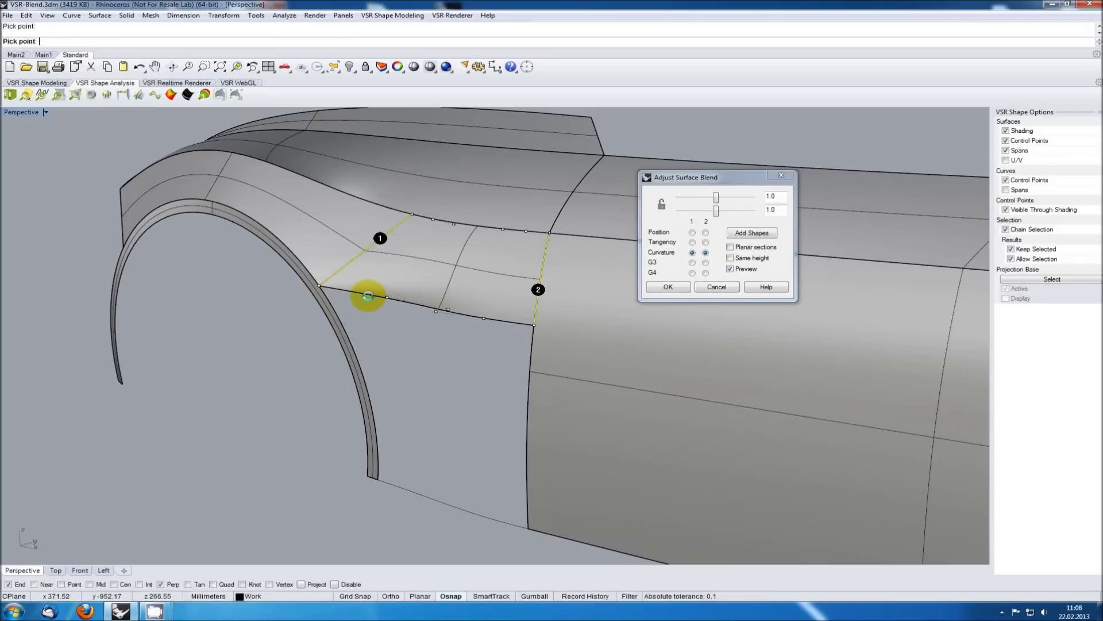
right_click_drag(435, 314, 392, 243)
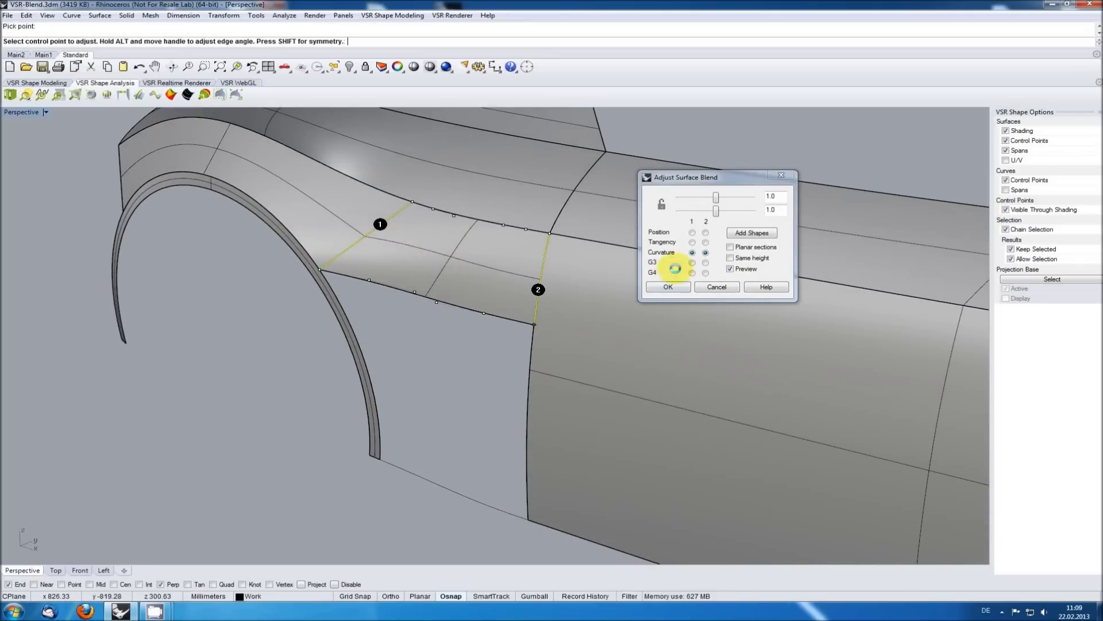
left_click(666, 286)
mouse_move(460, 362)
right_mouse_down()
mouse_move(451, 345)
mouse_move(456, 377)
right_mouse_up()
left_click(284, 15)
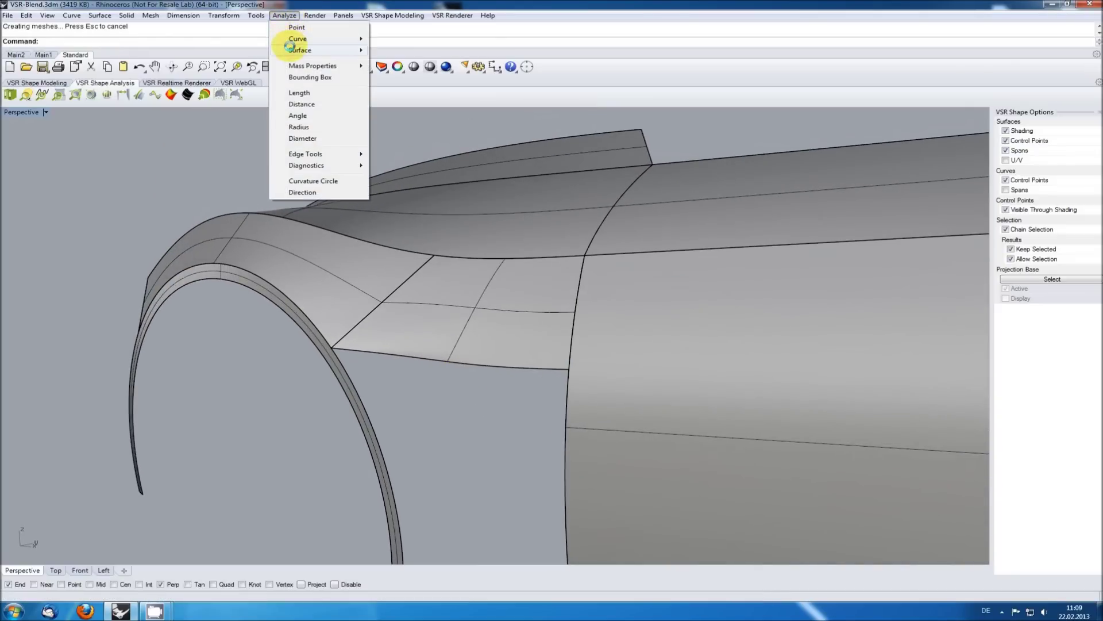
mouse_move(311, 50)
left_click(405, 83)
left_click(630, 333)
left_click(470, 313)
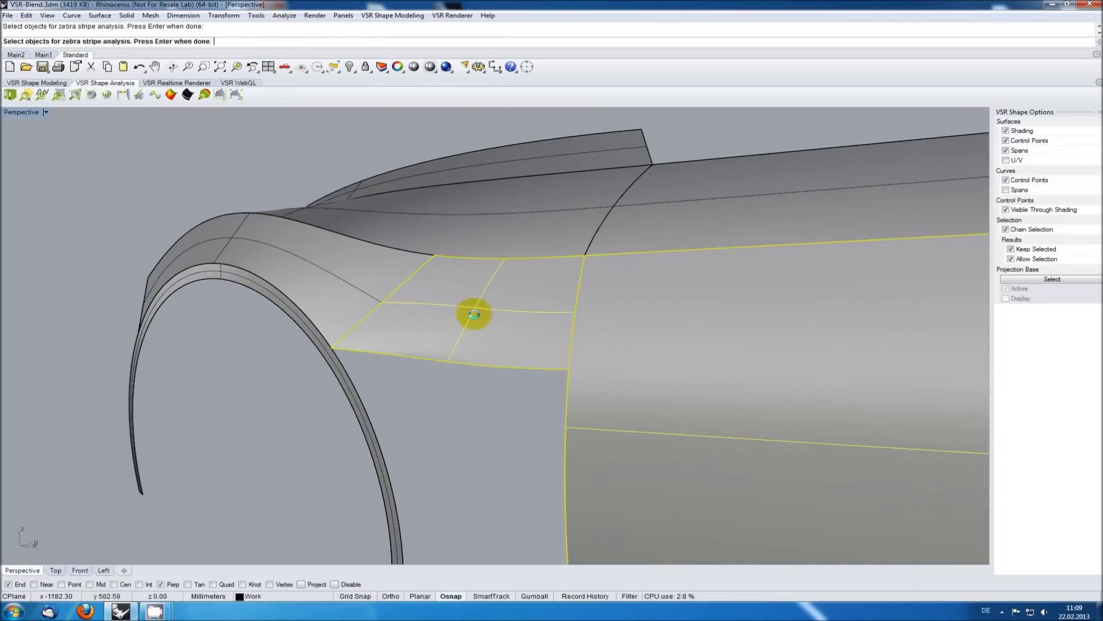
left_click(331, 274)
key("Return")
scroll(438, 358, "up", 10)
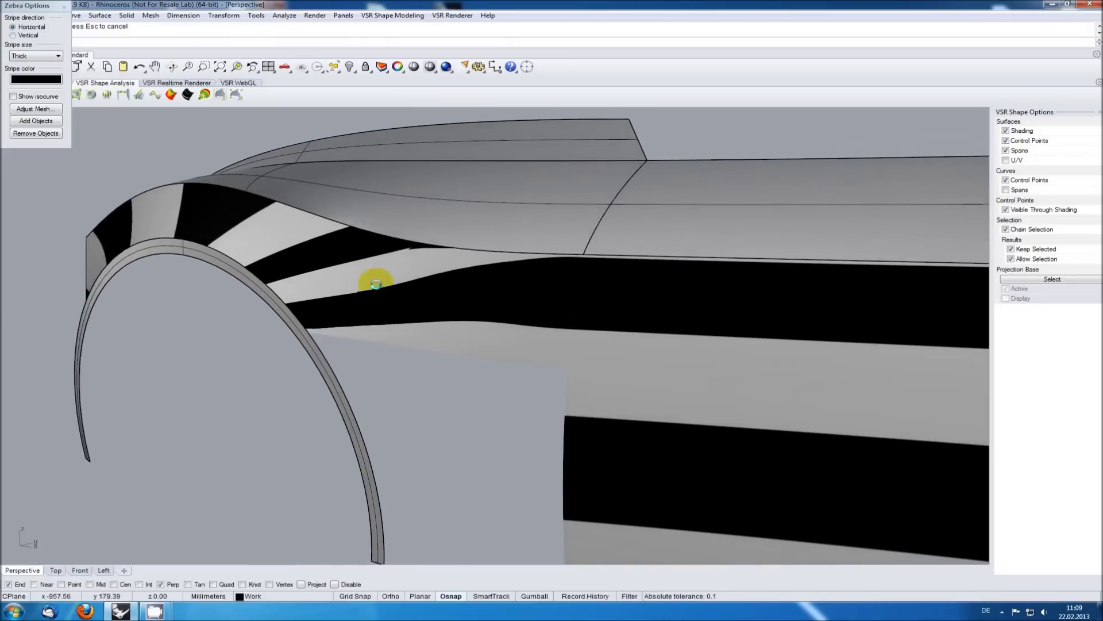
scroll(436, 267, "up", 2)
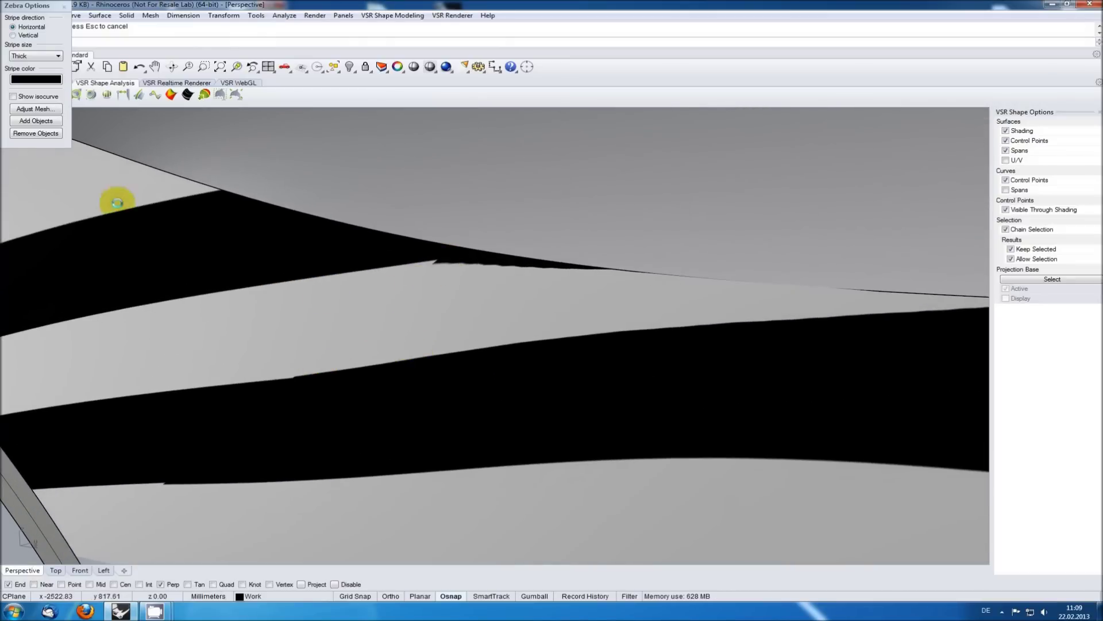
scroll(311, 309, "down", 3)
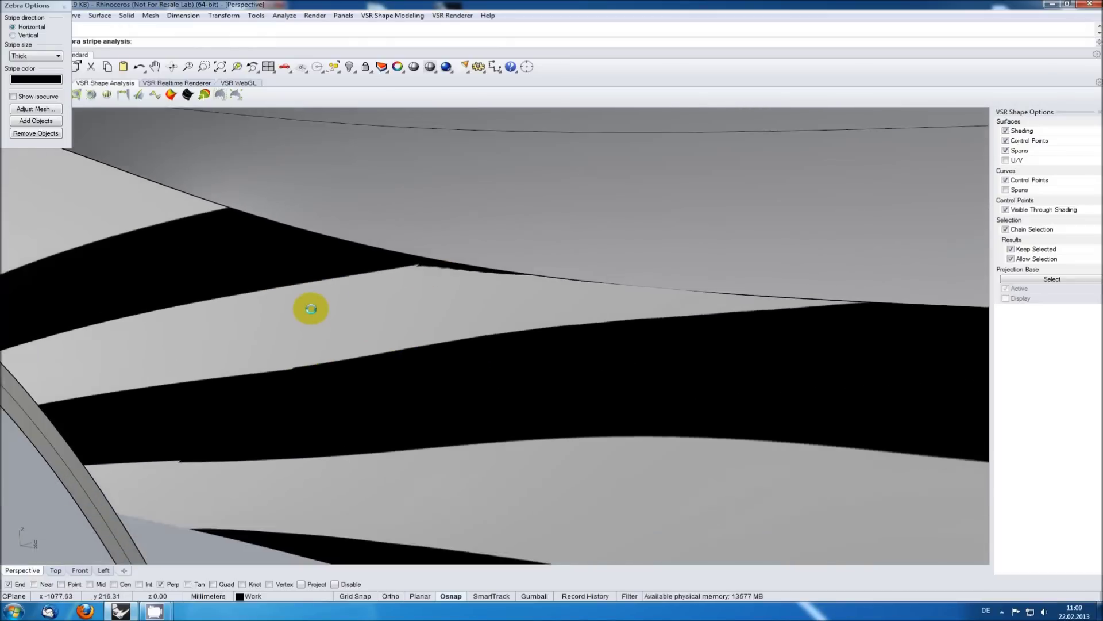
scroll(310, 308, "down", 3)
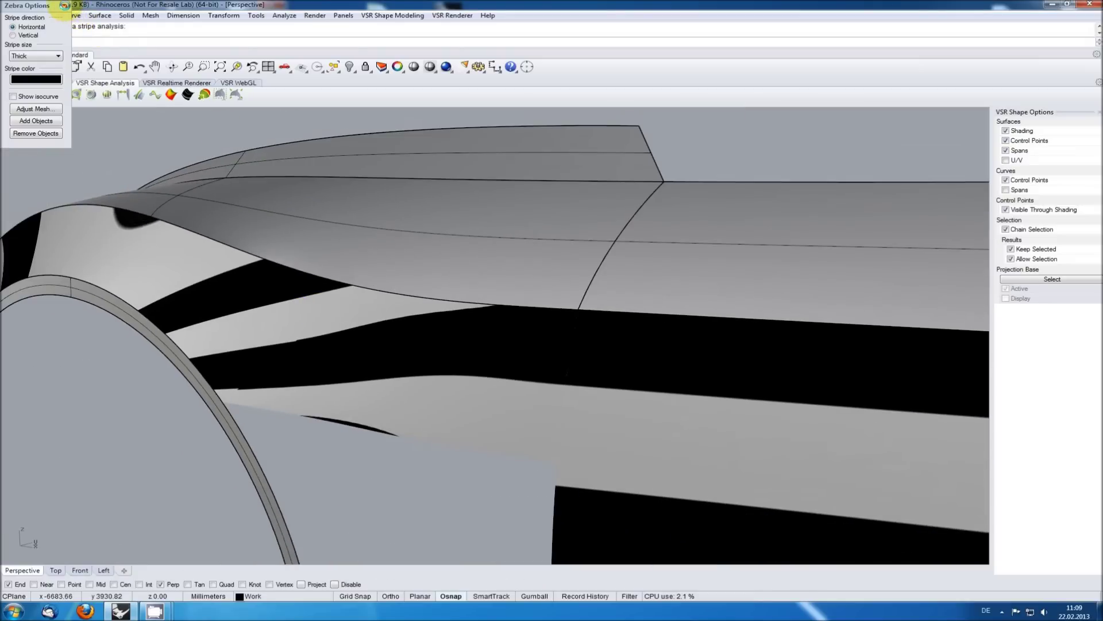
left_click(64, 6)
scroll(450, 433, "down", 5)
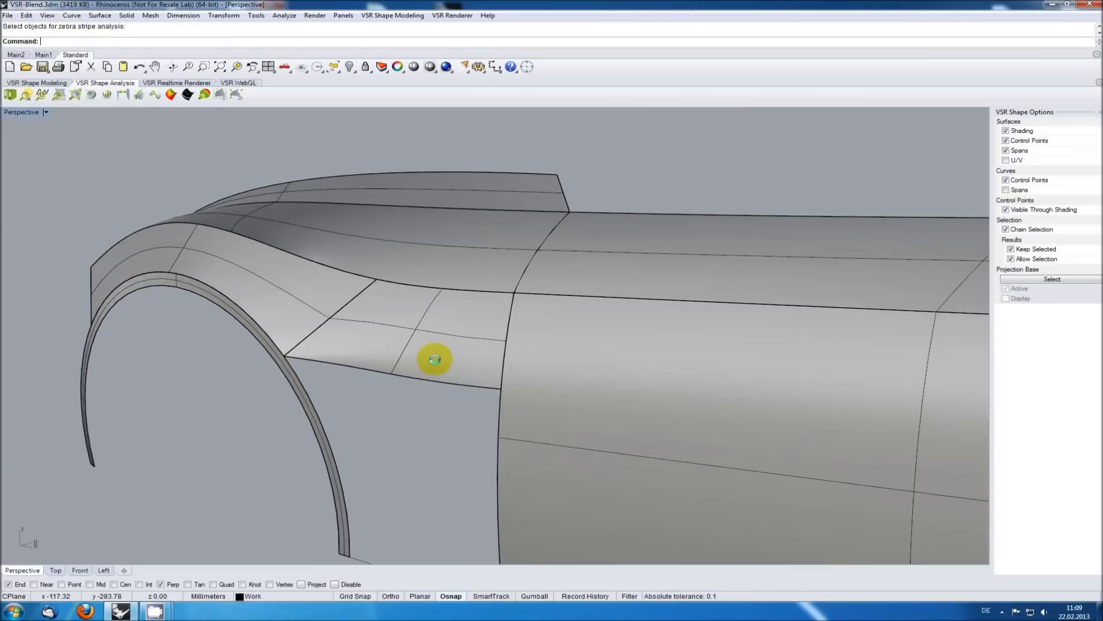
left_click(430, 335)
key("F10")
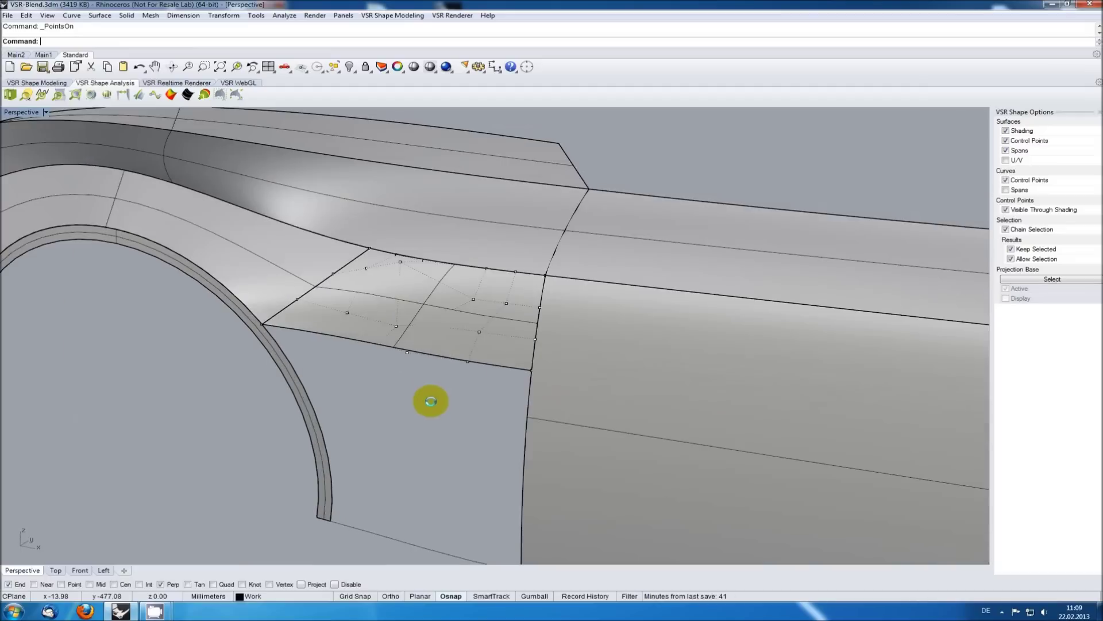
scroll(429, 399, "up", 3)
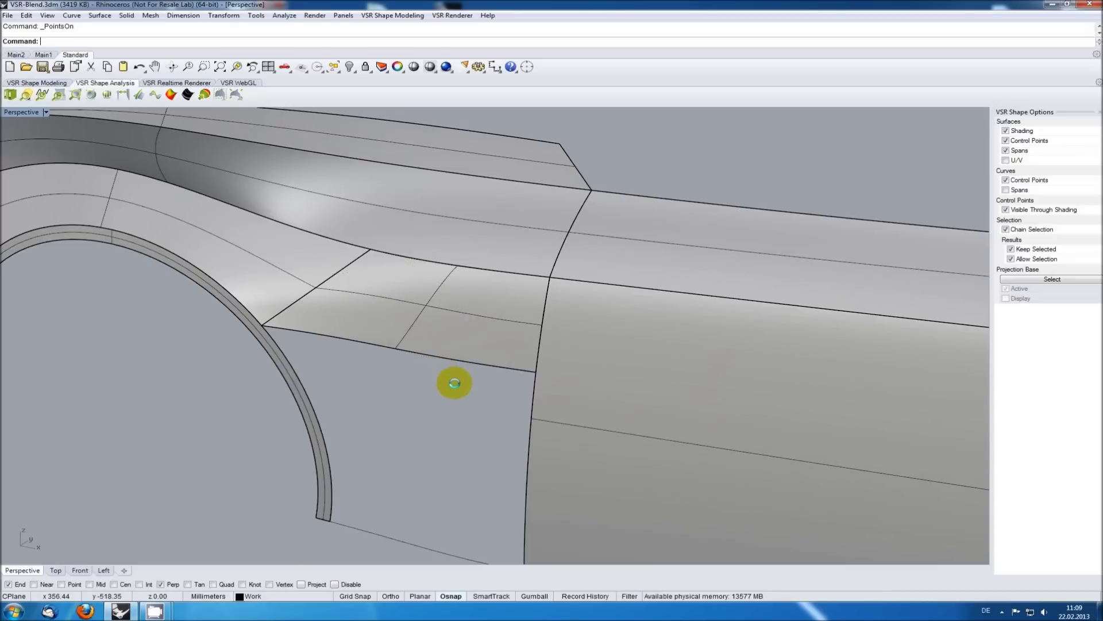
right_click_drag(447, 377, 439, 378)
scroll(440, 378, "down", 3)
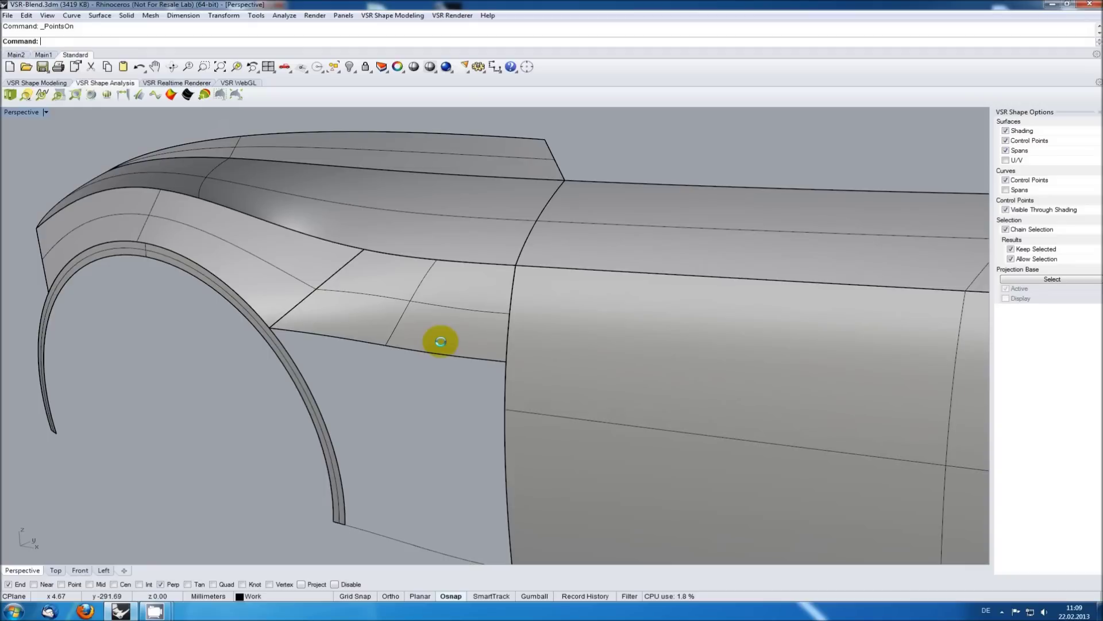
Step: Delete the native blend patch from the upper fender gap
left_click(440, 342)
key("Delete")
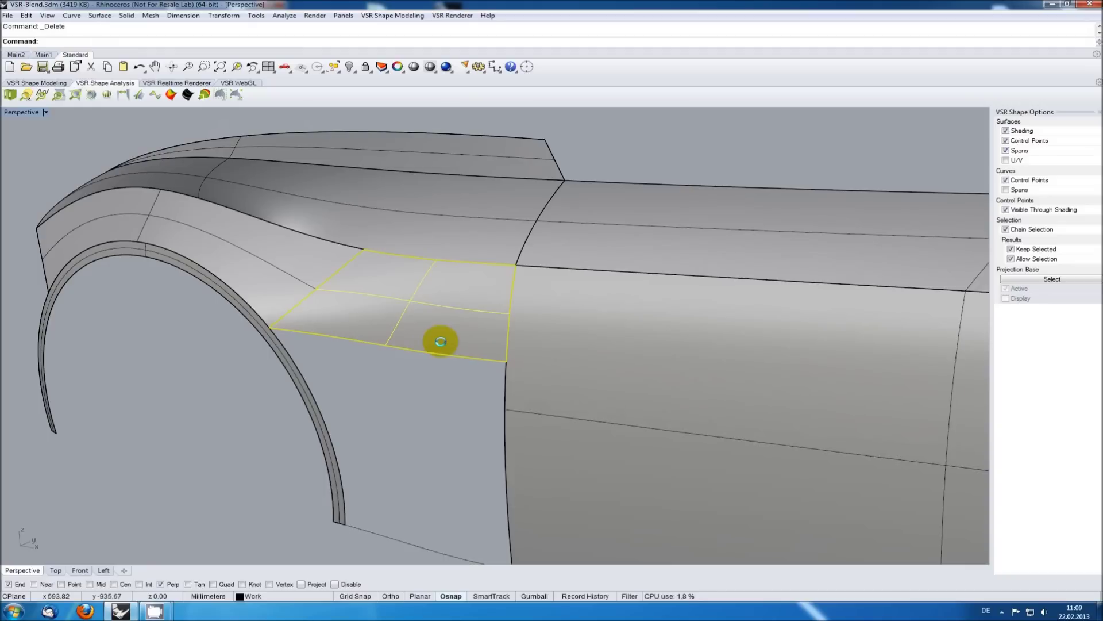